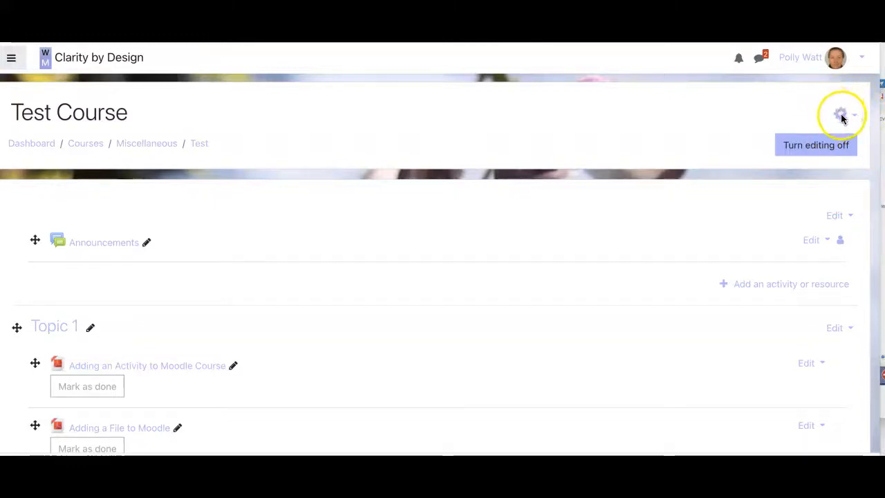
Step: Open the full course administration page of the Test Course
{"action": "left_click", "coordinate": [840, 116]}
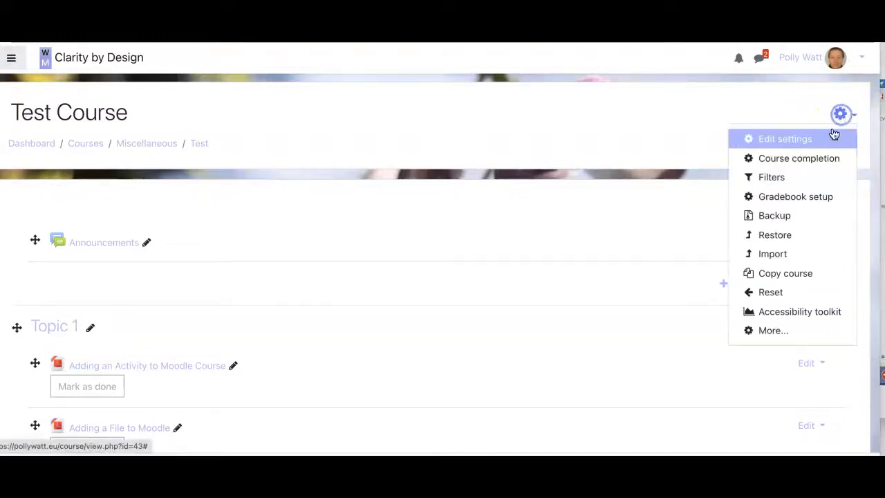
{"action": "left_click", "coordinate": [777, 335]}
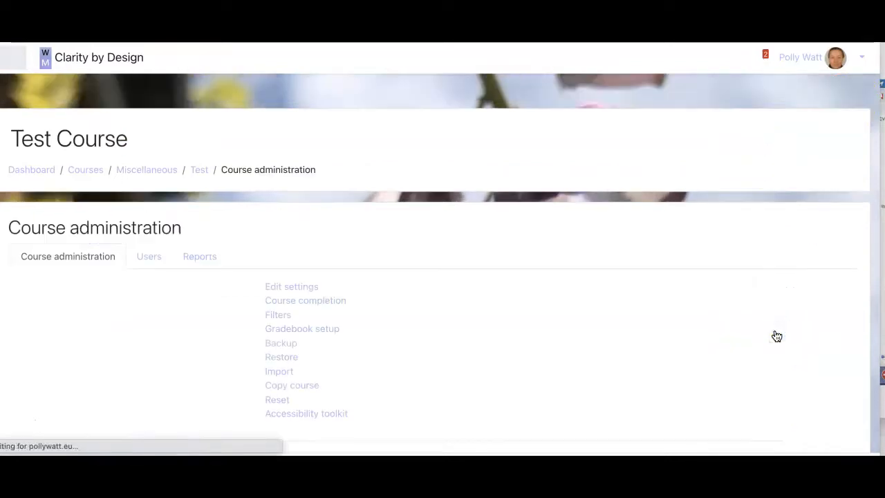
{"action": "scroll", "coordinate": [465, 271], "scroll_direction": "down", "scroll_amount": 2}
{"action": "scroll", "coordinate": [102, 219], "scroll_direction": "down", "scroll_amount": 2}
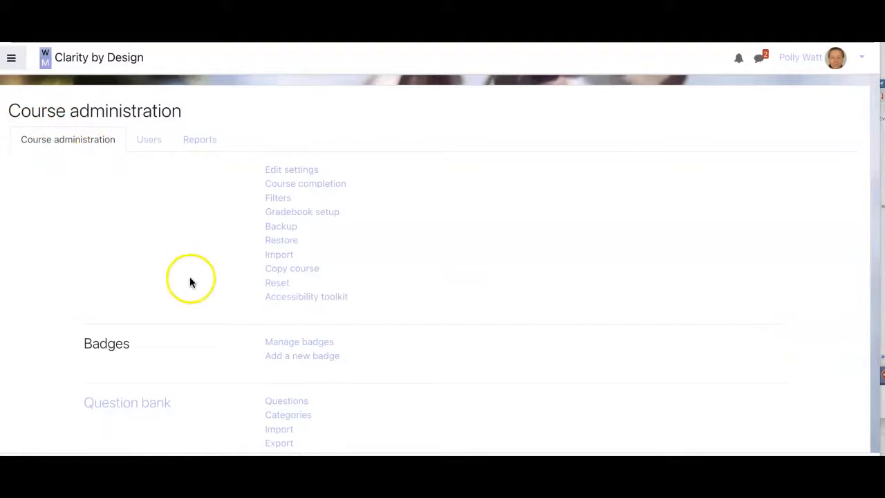
{"action": "scroll", "coordinate": [190, 279], "scroll_direction": "down", "scroll_amount": 1}
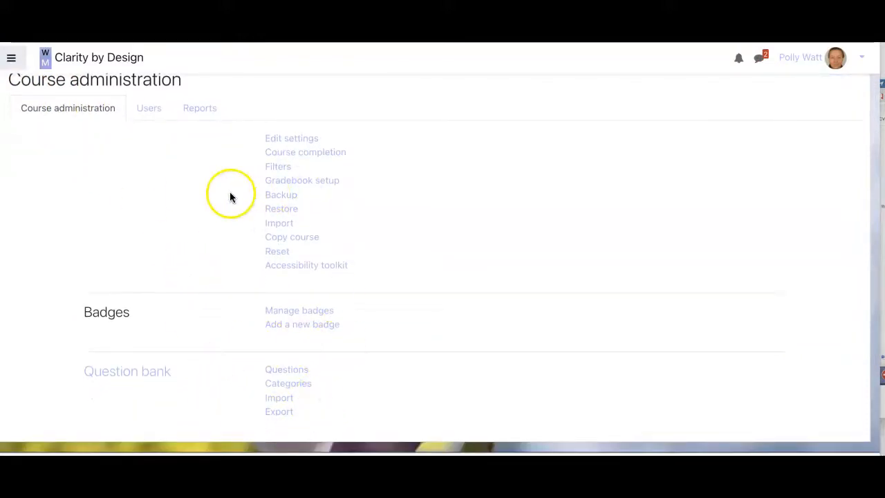
{"action": "scroll", "coordinate": [230, 194], "scroll_direction": "up", "scroll_amount": 1}
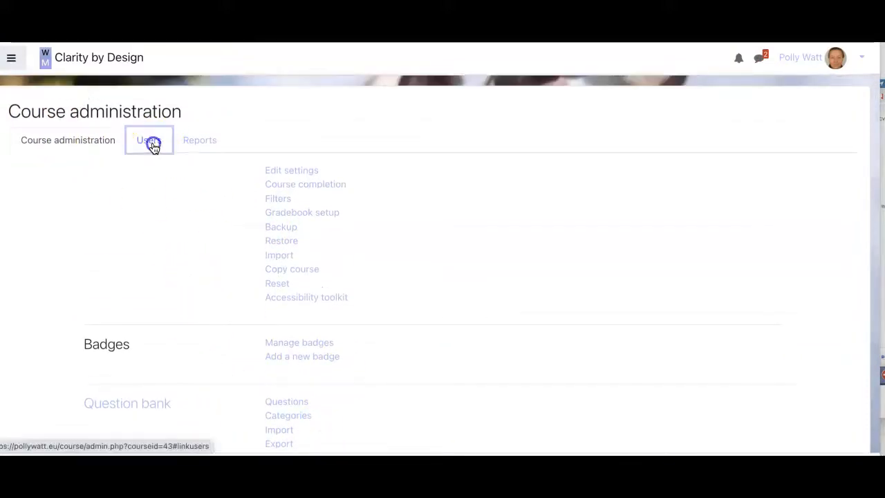
Step: Look through the course's report options and open the Groups page from its user administration options
{"action": "left_click", "coordinate": [152, 143]}
{"action": "left_click", "coordinate": [209, 141]}
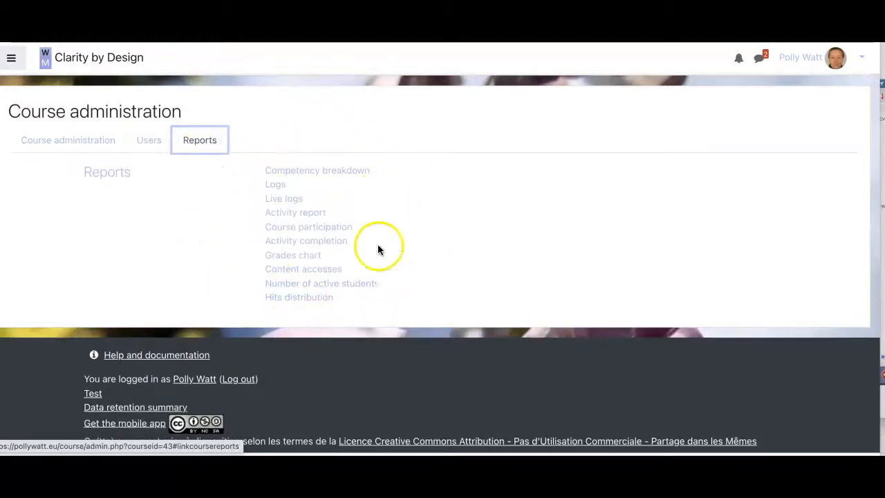
{"action": "scroll", "coordinate": [231, 238], "scroll_direction": "up", "scroll_amount": 1}
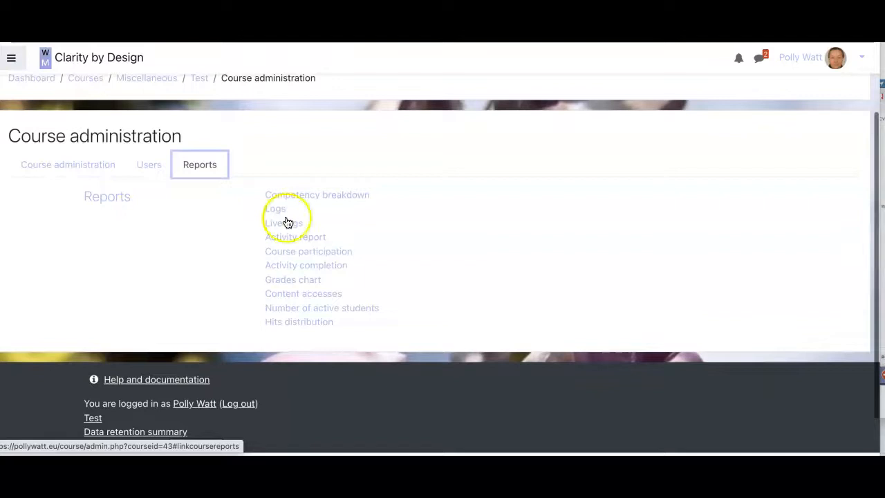
{"action": "left_click", "coordinate": [153, 167]}
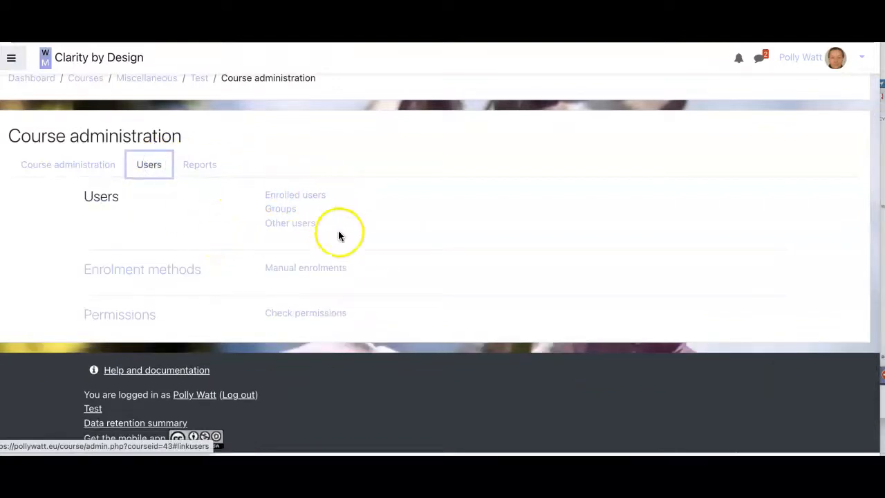
{"action": "left_click", "coordinate": [280, 211]}
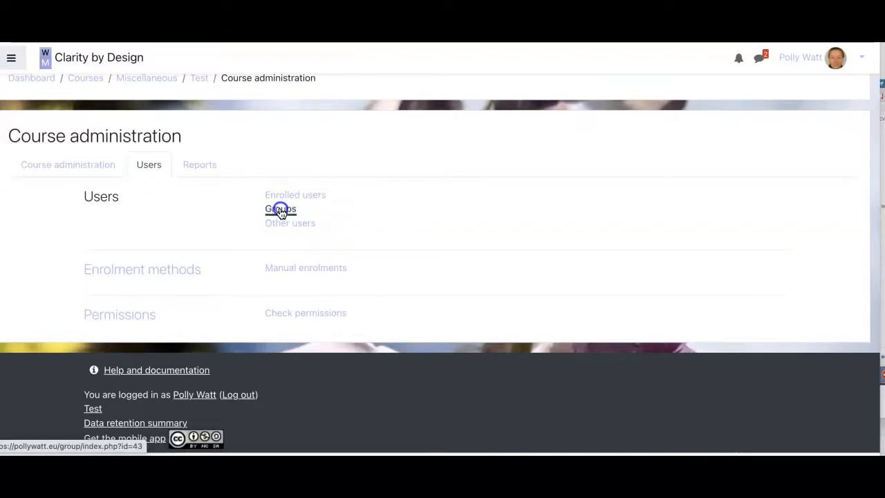
Step: Open the form for auto-creating groups in the course
{"action": "scroll", "coordinate": [217, 232], "scroll_direction": "down", "scroll_amount": 2}
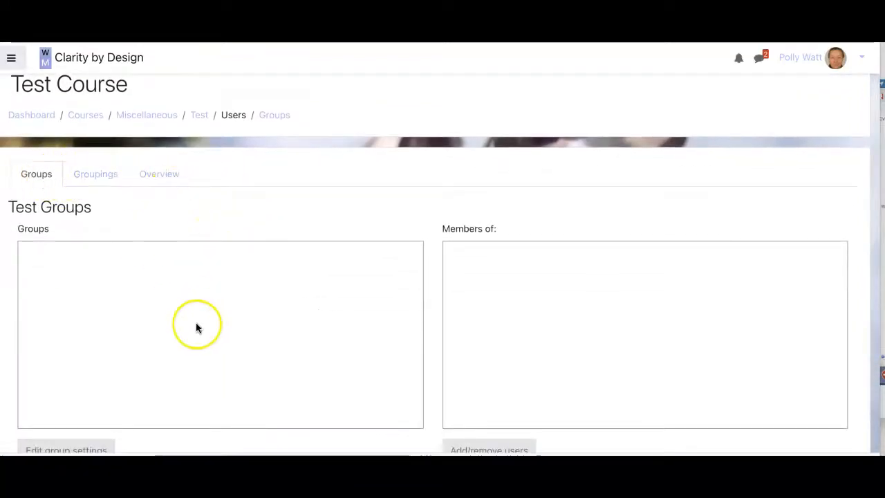
{"action": "scroll", "coordinate": [195, 328], "scroll_direction": "down", "scroll_amount": 1}
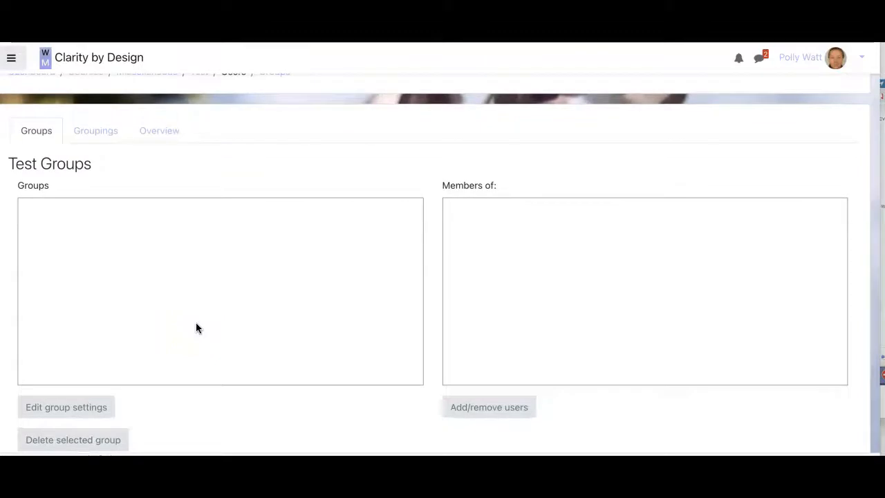
{"action": "scroll", "coordinate": [196, 328], "scroll_direction": "down", "scroll_amount": 4}
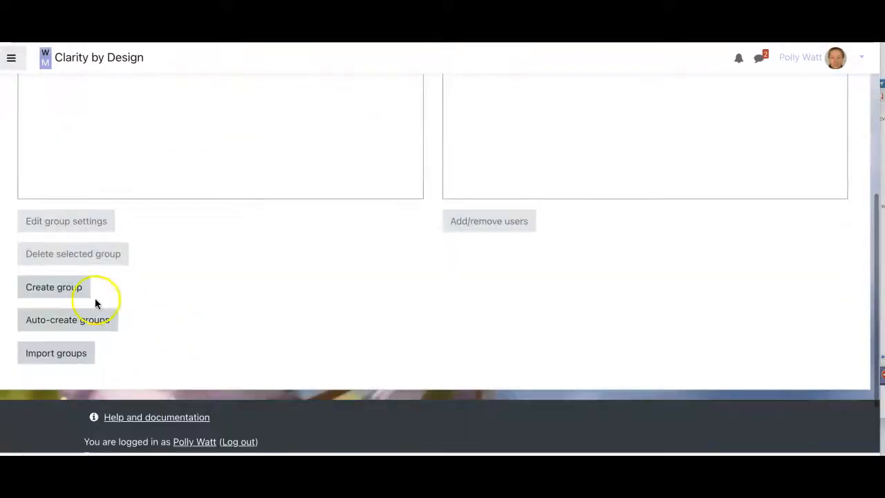
{"action": "left_click", "coordinate": [66, 325]}
{"action": "scroll", "coordinate": [134, 251], "scroll_direction": "down", "scroll_amount": 5}
{"action": "scroll", "coordinate": [134, 252], "scroll_direction": "up", "scroll_amount": 5}
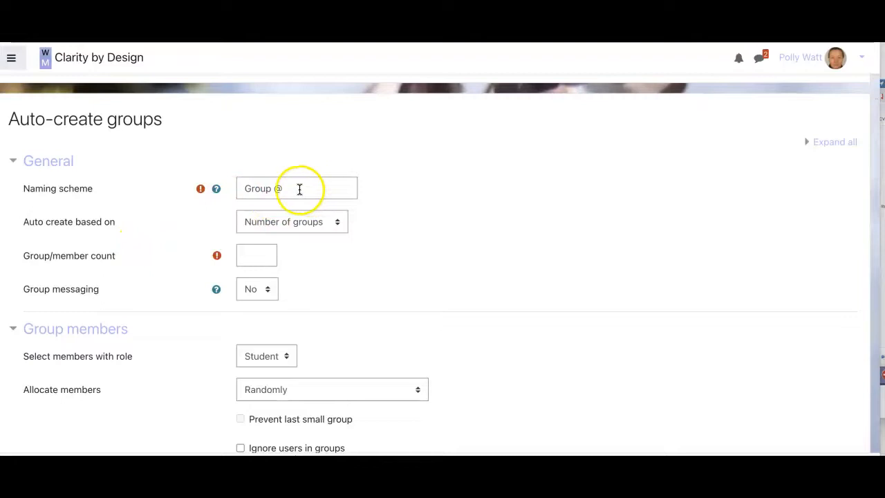
Step: Base the automatic groups on members per group with a count of 5, and set group messaging to Yes
{"action": "left_click", "coordinate": [197, 188]}
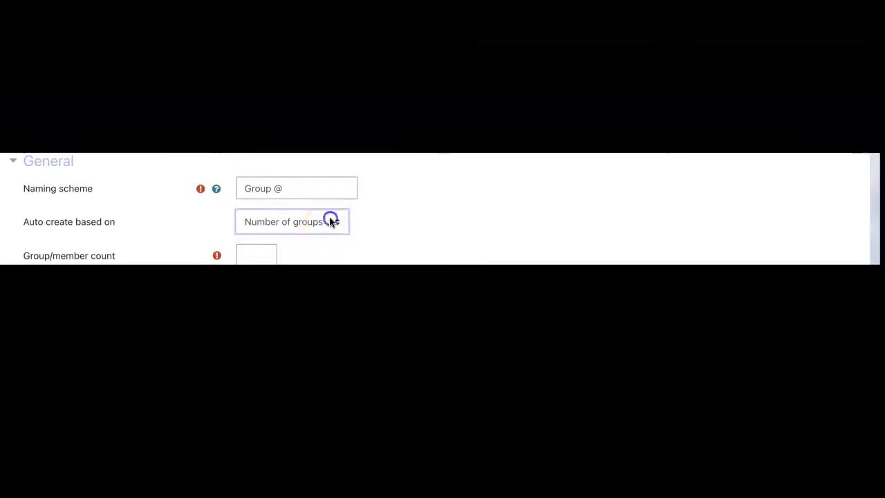
{"action": "left_click", "coordinate": [330, 221]}
{"action": "left_click", "coordinate": [328, 238]}
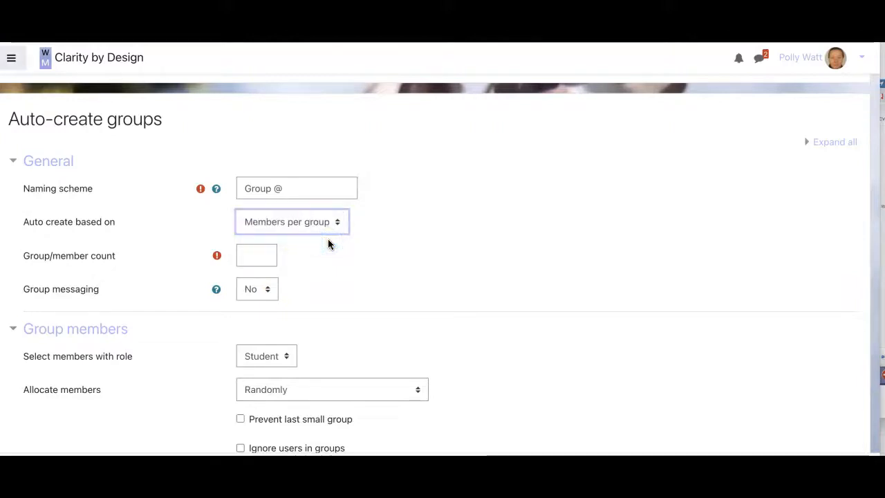
{"action": "left_click", "coordinate": [266, 254]}
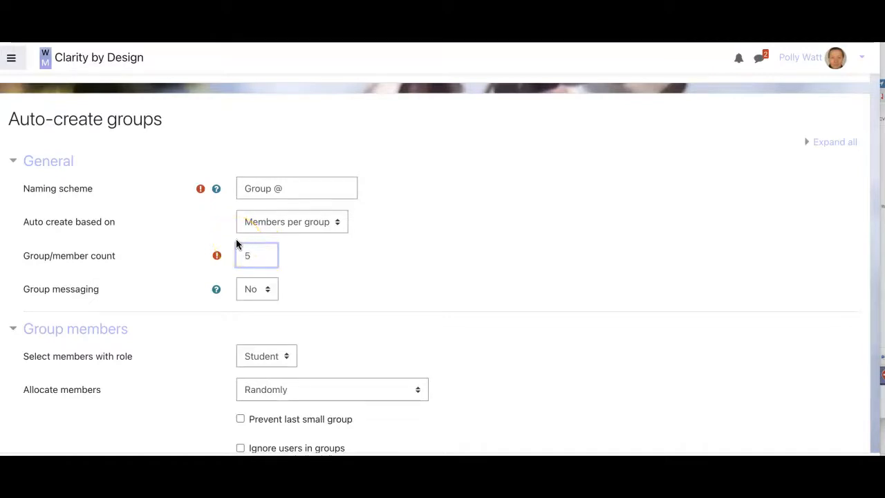
{"action": "scroll", "coordinate": [236, 244], "scroll_direction": "down", "scroll_amount": 2}
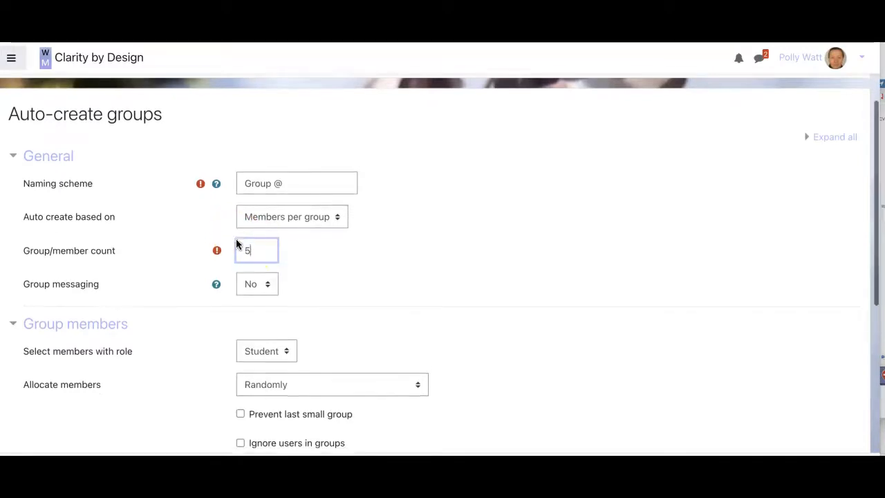
{"action": "left_click", "coordinate": [262, 264]}
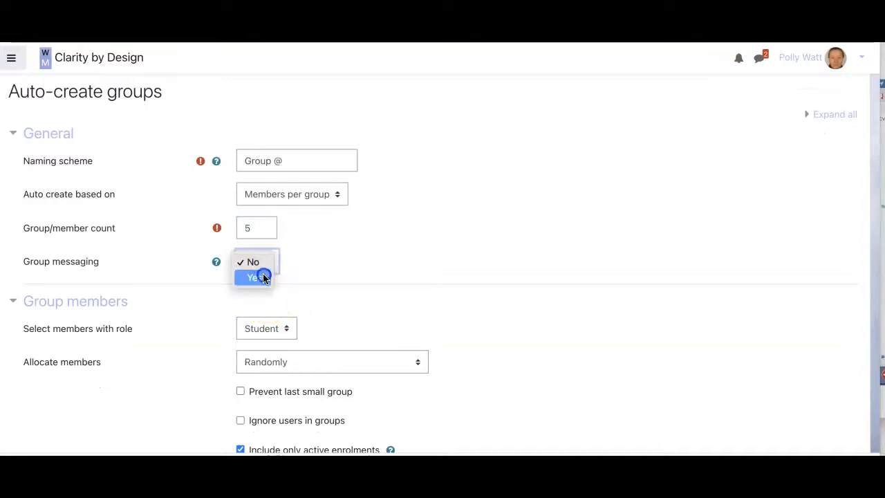
Step: Keep student members allocated randomly and enable the option to prevent a last small group
{"action": "scroll", "coordinate": [262, 277], "scroll_direction": "down", "scroll_amount": 3}
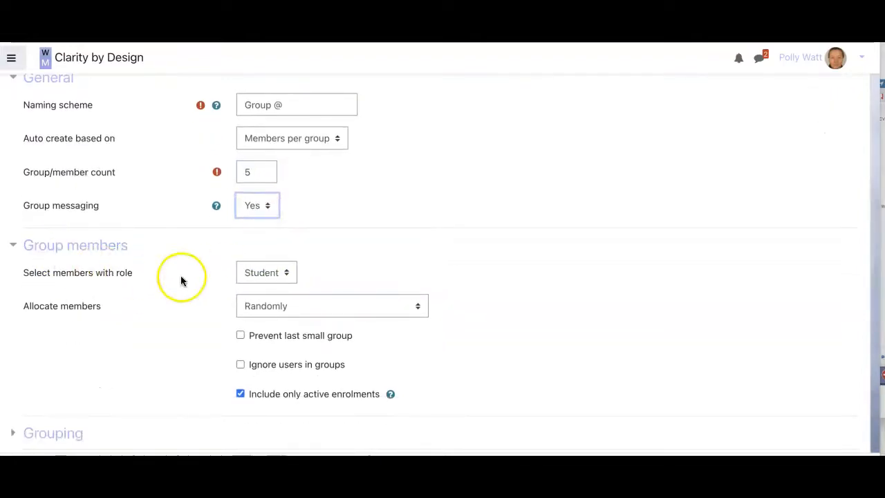
{"action": "scroll", "coordinate": [141, 278], "scroll_direction": "down", "scroll_amount": 3}
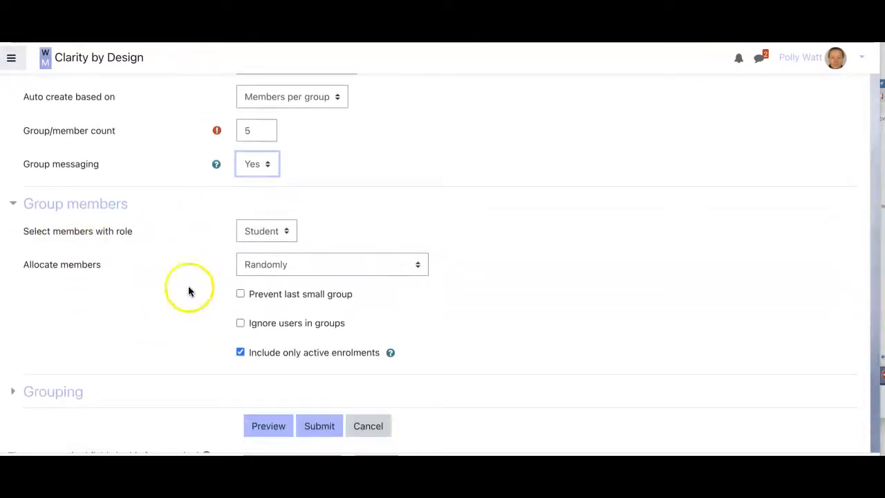
{"action": "scroll", "coordinate": [319, 238], "scroll_direction": "down", "scroll_amount": 1}
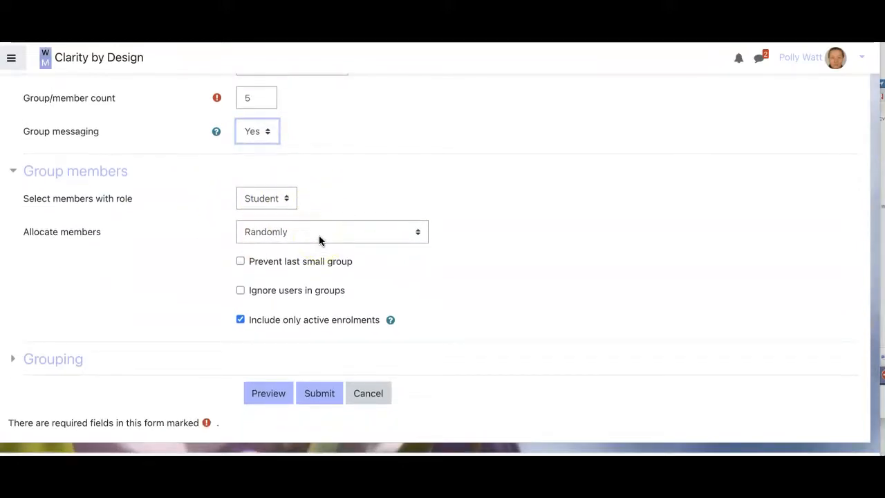
{"action": "scroll", "coordinate": [320, 239], "scroll_direction": "down", "scroll_amount": 1}
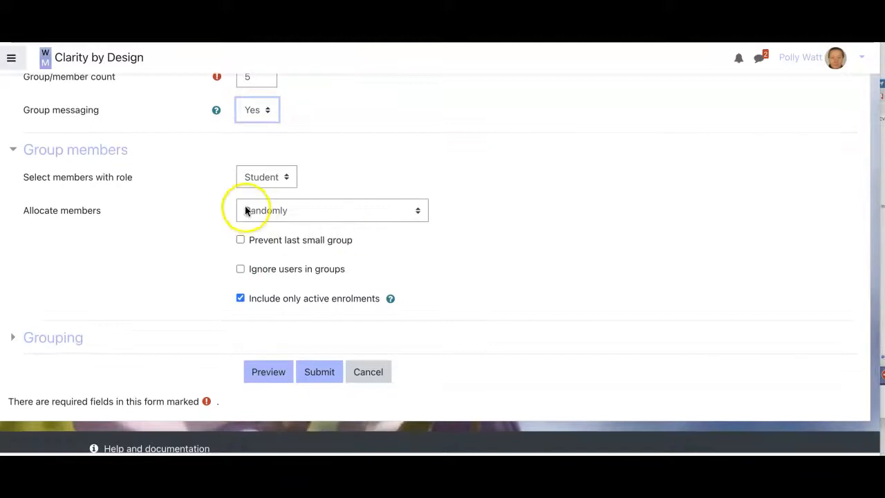
{"action": "left_click", "coordinate": [337, 211]}
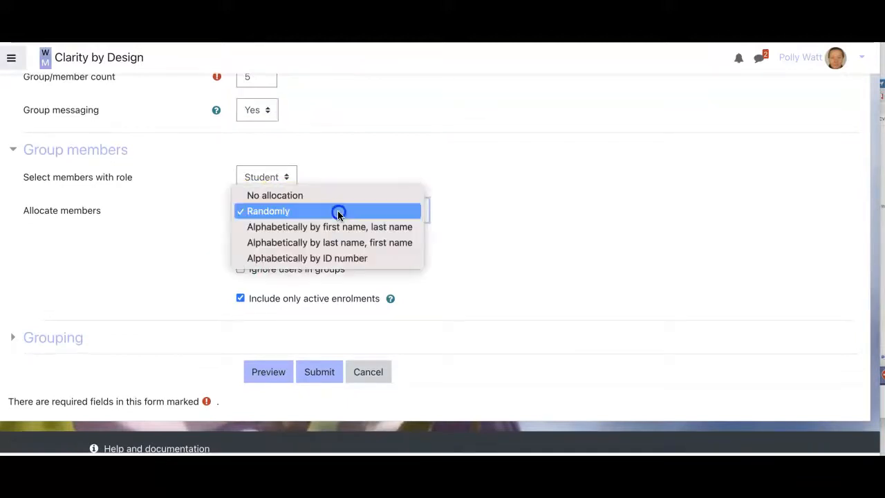
{"action": "left_click", "coordinate": [154, 254]}
{"action": "scroll", "coordinate": [182, 301], "scroll_direction": "down", "scroll_amount": 2}
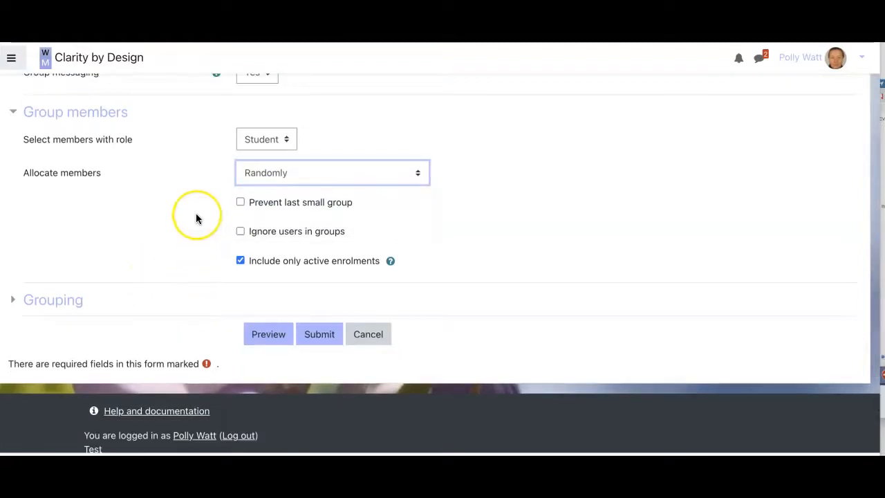
{"action": "scroll", "coordinate": [196, 217], "scroll_direction": "down", "scroll_amount": 1}
{"action": "scroll", "coordinate": [195, 218], "scroll_direction": "down", "scroll_amount": 1}
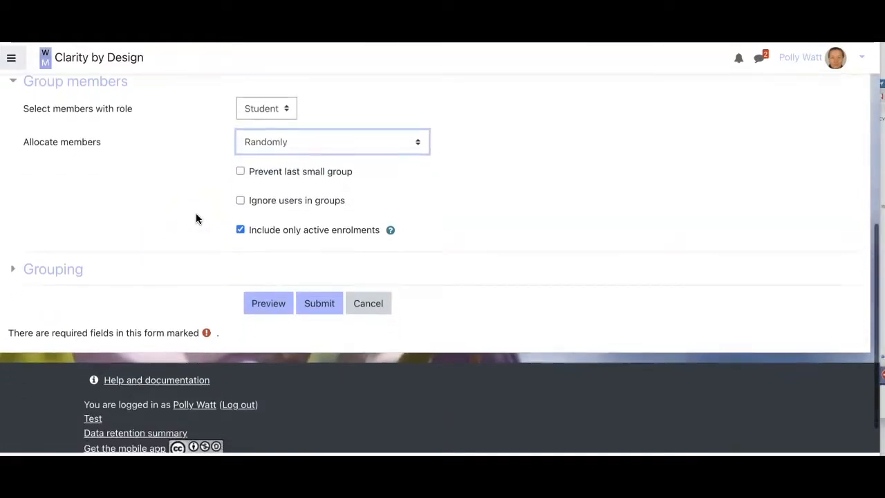
{"action": "left_click", "coordinate": [241, 172]}
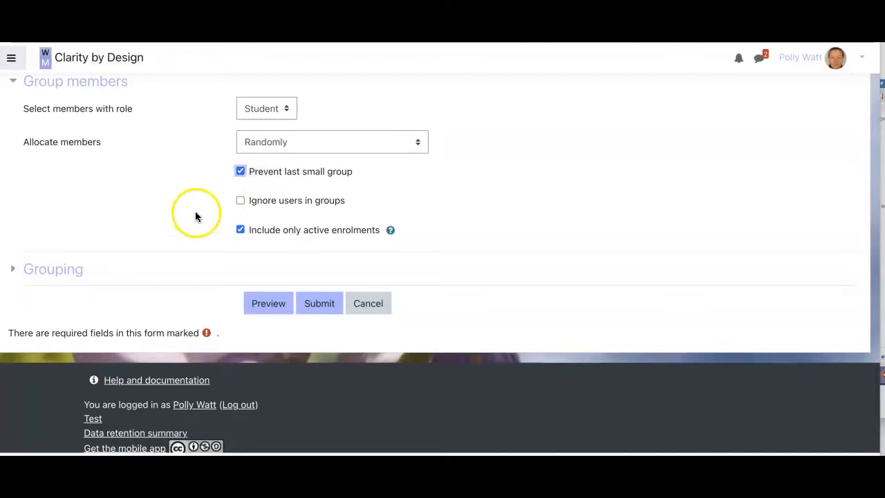
Step: Preview the automatic groups and review the members and user count of each one
{"action": "scroll", "coordinate": [196, 215], "scroll_direction": "down", "scroll_amount": 2}
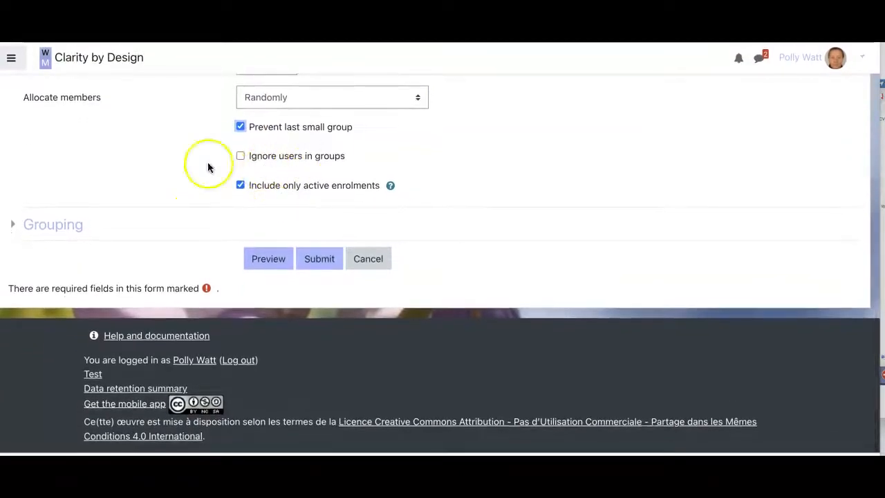
{"action": "left_click", "coordinate": [260, 262]}
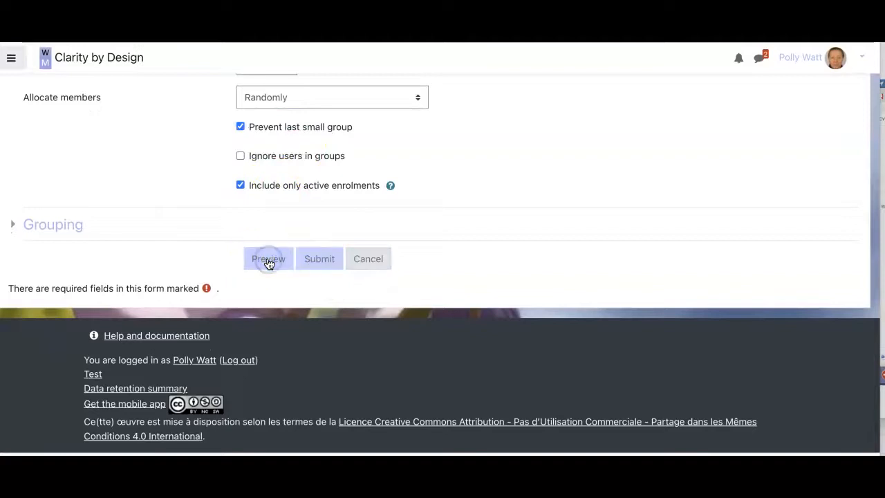
{"action": "scroll", "coordinate": [268, 264], "scroll_direction": "down", "scroll_amount": 8}
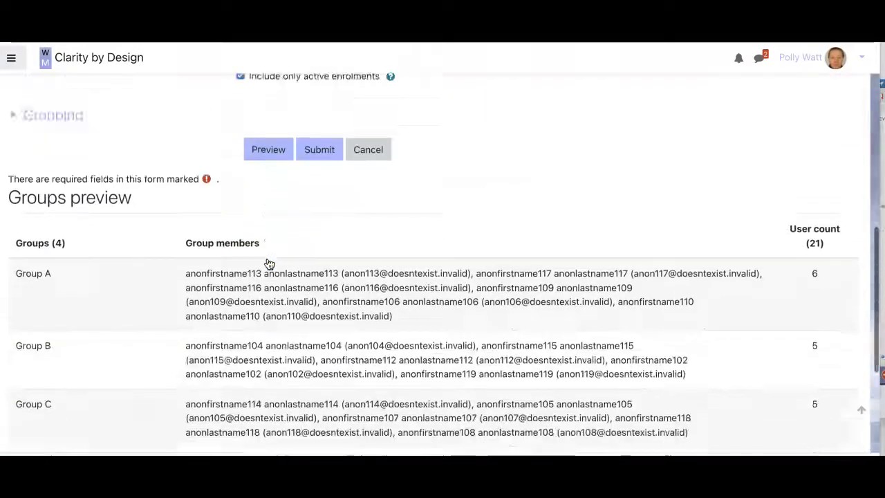
{"action": "scroll", "coordinate": [228, 266], "scroll_direction": "down", "scroll_amount": 2}
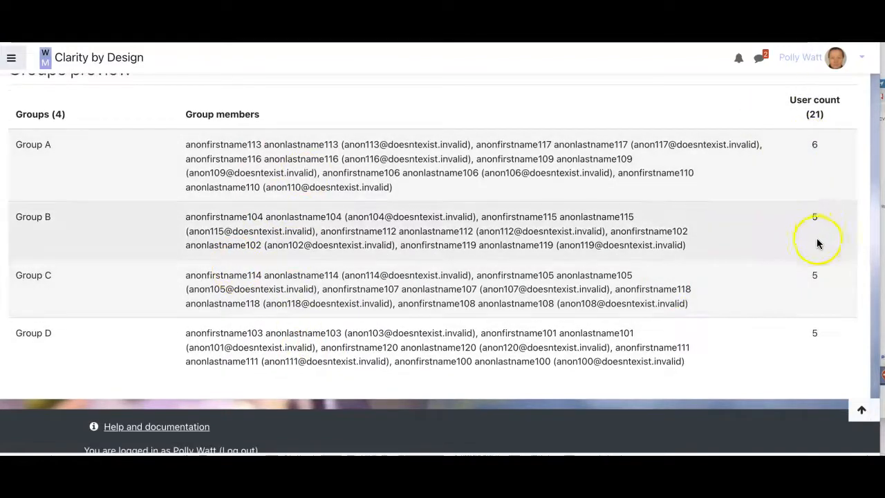
{"action": "scroll", "coordinate": [816, 252], "scroll_direction": "down", "scroll_amount": 1}
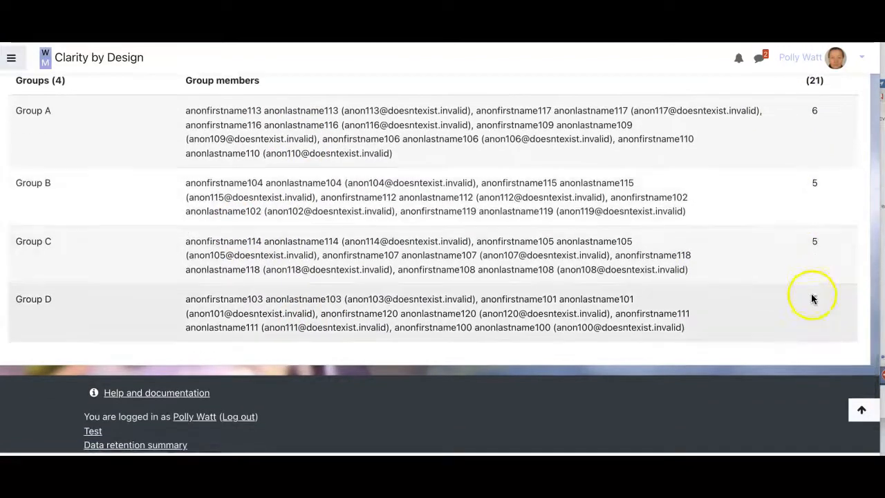
{"action": "scroll", "coordinate": [814, 304], "scroll_direction": "up", "scroll_amount": 3}
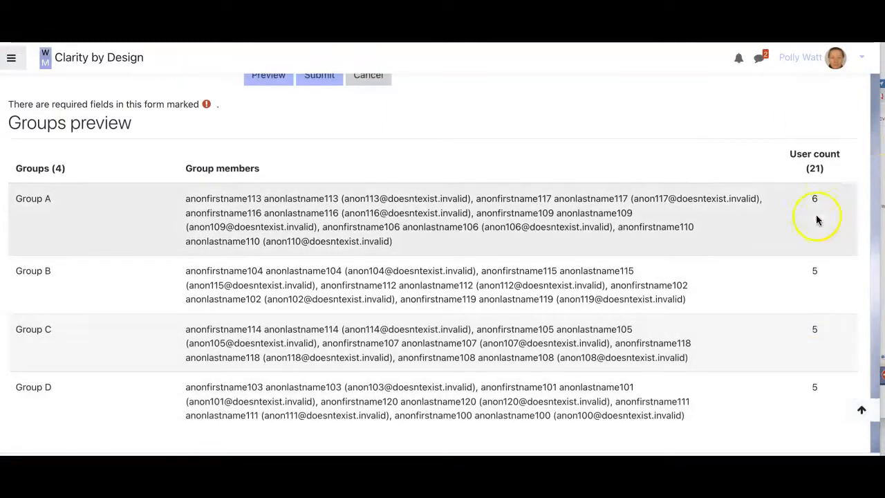
{"action": "scroll", "coordinate": [678, 247], "scroll_direction": "down", "scroll_amount": 5}
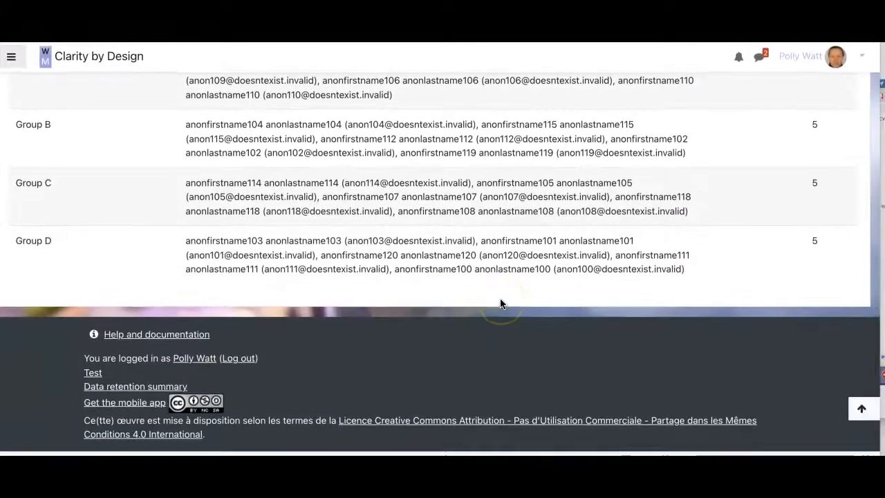
Step: Submit the auto-create form to create the previewed groups in the course
{"action": "scroll", "coordinate": [500, 298], "scroll_direction": "up", "scroll_amount": 10}
{"action": "scroll", "coordinate": [500, 298], "scroll_direction": "down", "scroll_amount": 6}
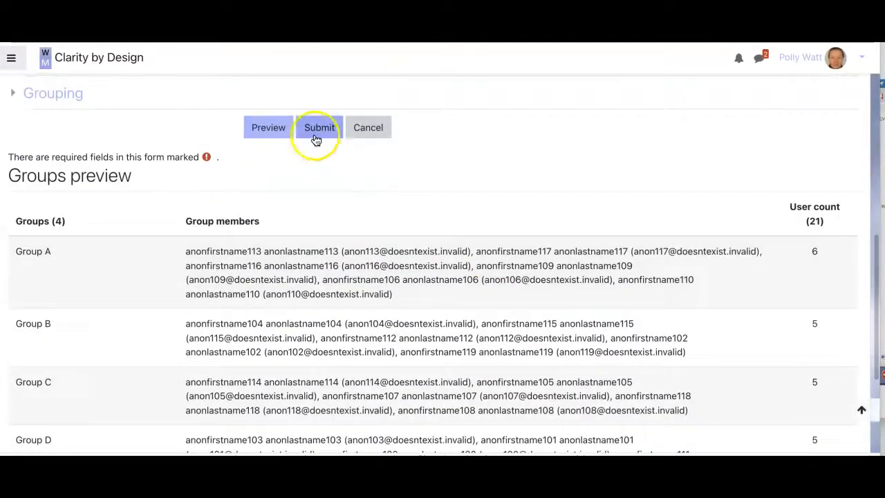
{"action": "left_click", "coordinate": [316, 139]}
{"action": "scroll", "coordinate": [201, 318], "scroll_direction": "down", "scroll_amount": 1}
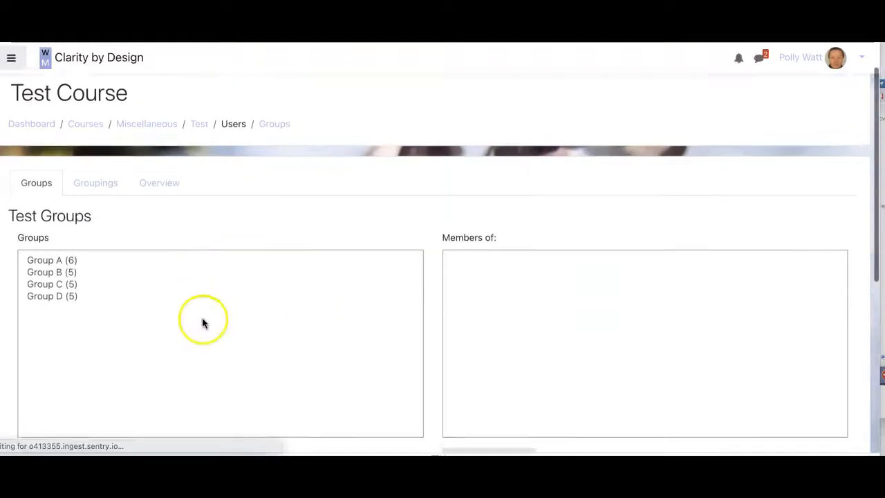
Step: Display the members of Group A in the course's group list
{"action": "left_click", "coordinate": [52, 251]}
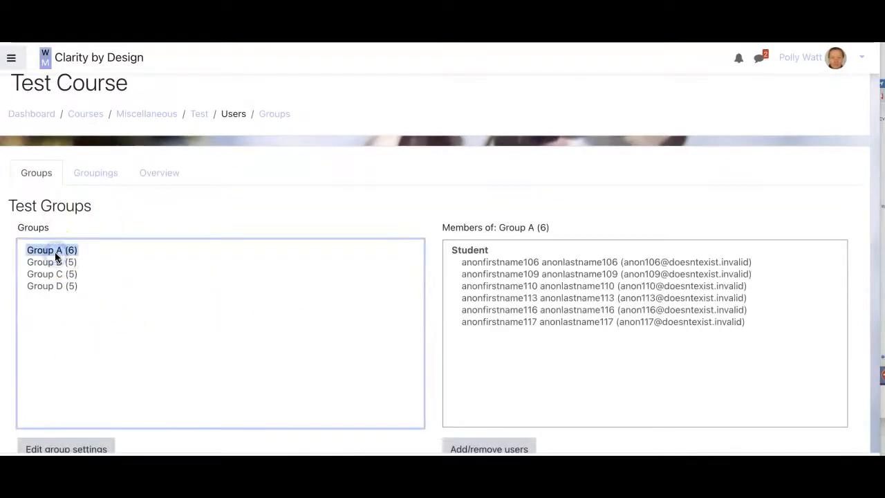
{"action": "scroll", "coordinate": [181, 316], "scroll_direction": "down", "scroll_amount": 1}
{"action": "right_click", "coordinate": [182, 313]}
{"action": "key", "text": "Escape"}
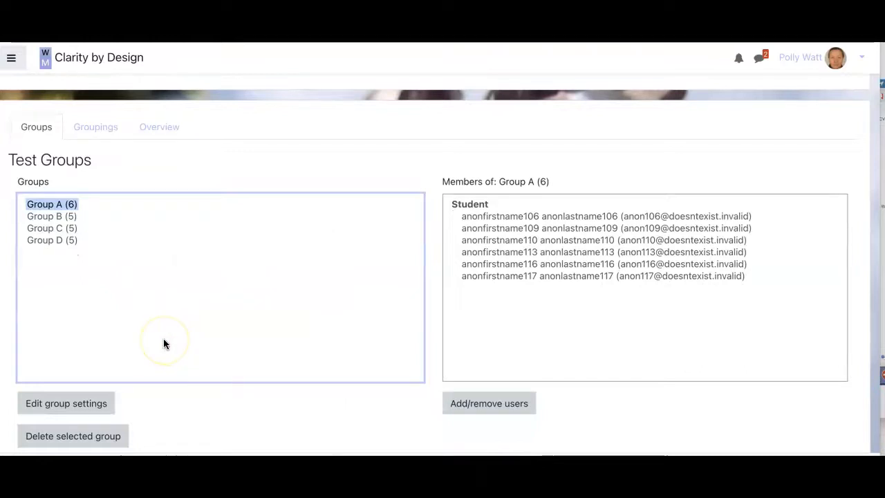
{"action": "scroll", "coordinate": [194, 278], "scroll_direction": "up", "scroll_amount": 2}
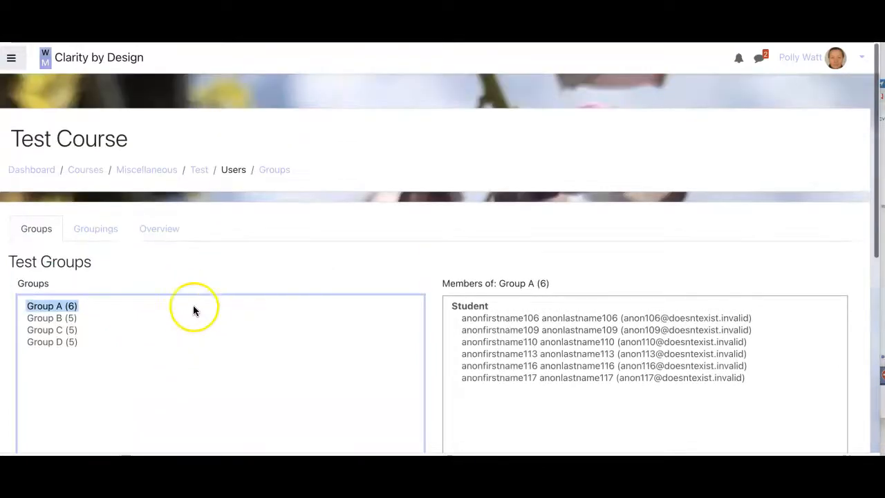
Step: Create a grouping named "Project 1" in the course and save it
{"action": "left_click", "coordinate": [108, 233]}
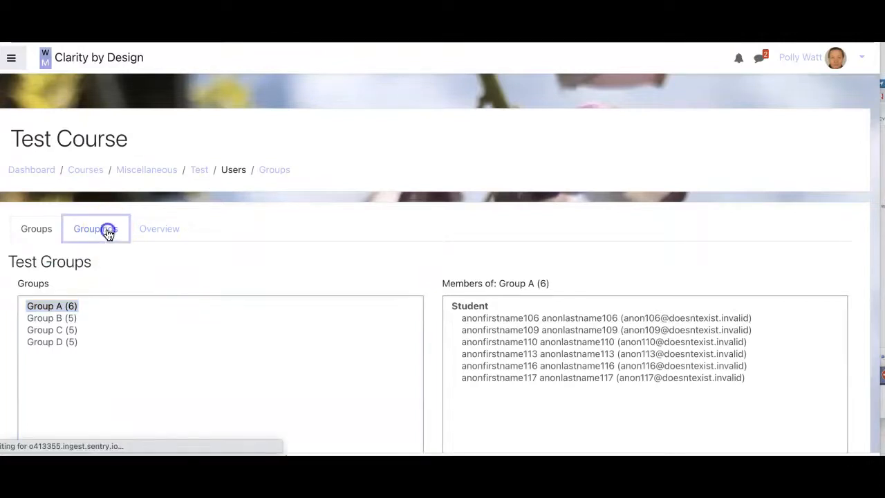
{"action": "scroll", "coordinate": [153, 332], "scroll_direction": "down", "scroll_amount": 1}
{"action": "left_click", "coordinate": [51, 319]}
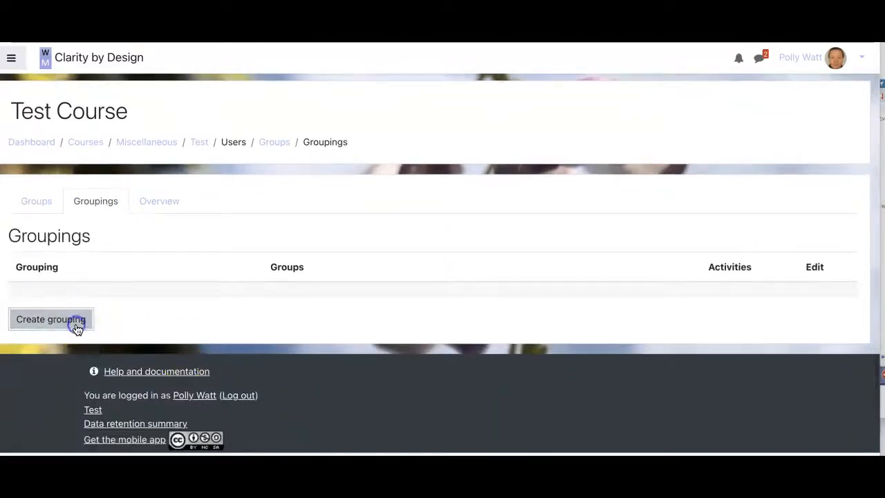
{"action": "left_click", "coordinate": [270, 282]}
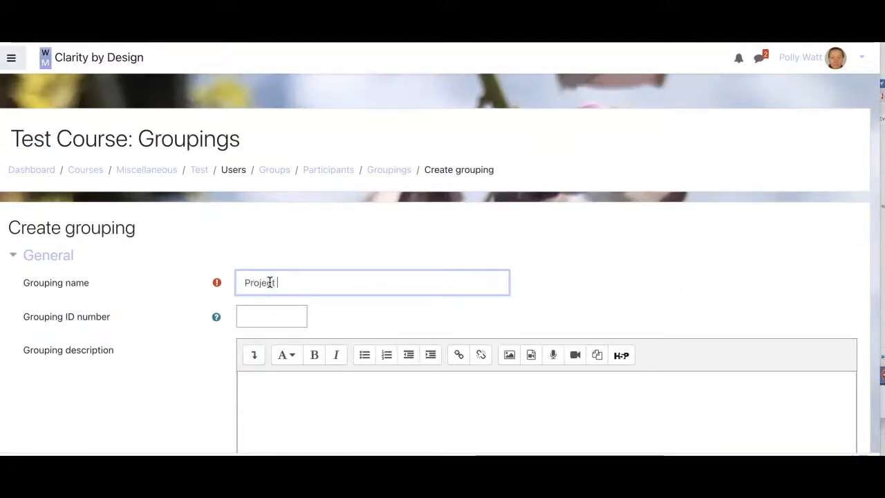
{"action": "type", "text": "Project"}
{"action": "scroll", "coordinate": [253, 318], "scroll_direction": "down", "scroll_amount": 5}
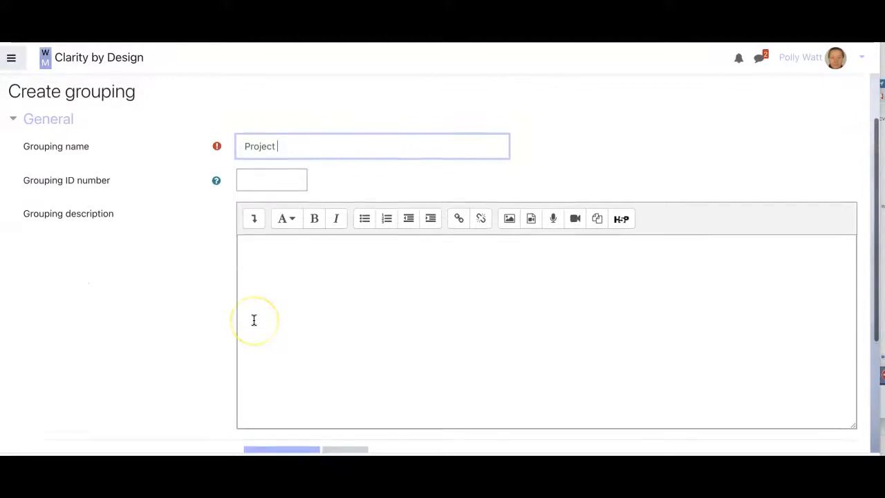
{"action": "type", "text": "1"}
{"action": "scroll", "coordinate": [254, 319], "scroll_direction": "down", "scroll_amount": 3}
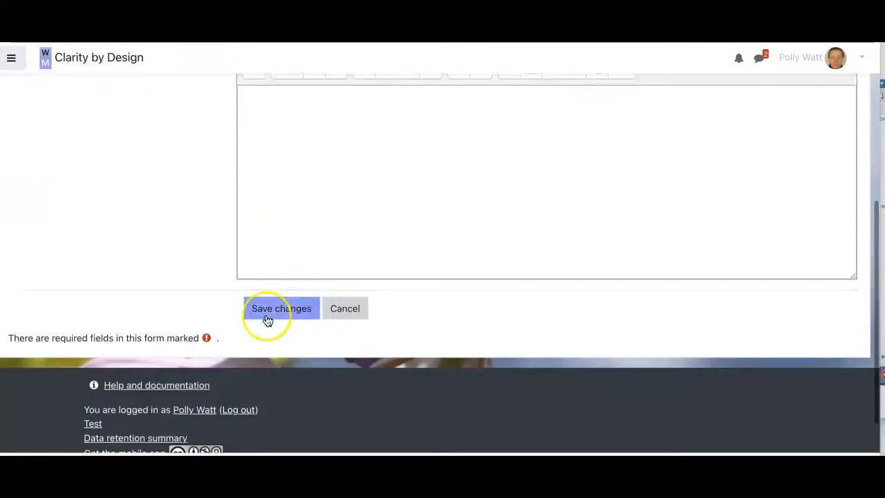
{"action": "scroll", "coordinate": [267, 320], "scroll_direction": "up", "scroll_amount": 4}
{"action": "scroll", "coordinate": [268, 321], "scroll_direction": "down", "scroll_amount": 2}
{"action": "left_click", "coordinate": [282, 376]}
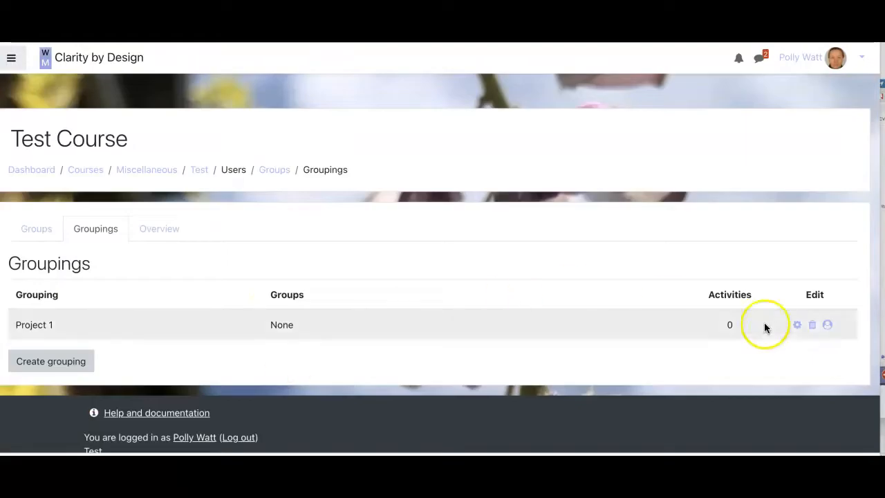
Step: Add Group A, Group B, Group C and Group D to the Project 1 grouping and return to the groupings list
{"action": "left_click", "coordinate": [827, 325]}
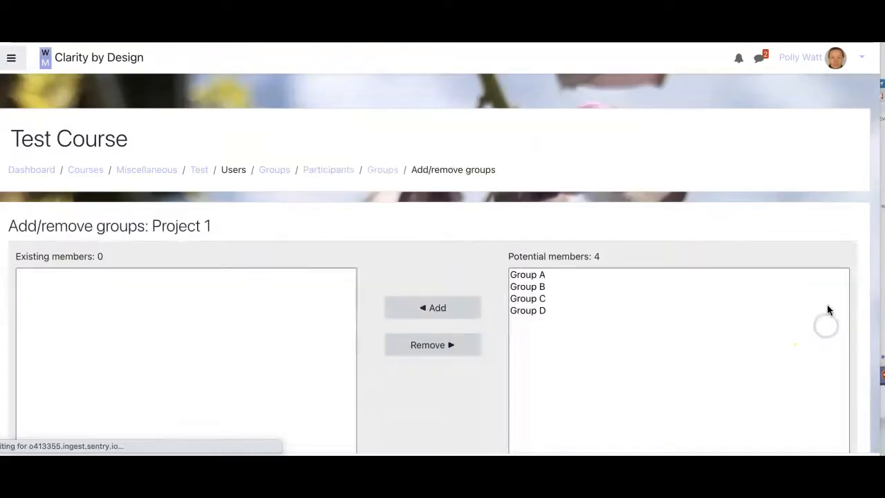
{"action": "left_click", "coordinate": [517, 276]}
{"action": "scroll", "coordinate": [520, 287], "scroll_direction": "down", "scroll_amount": 1}
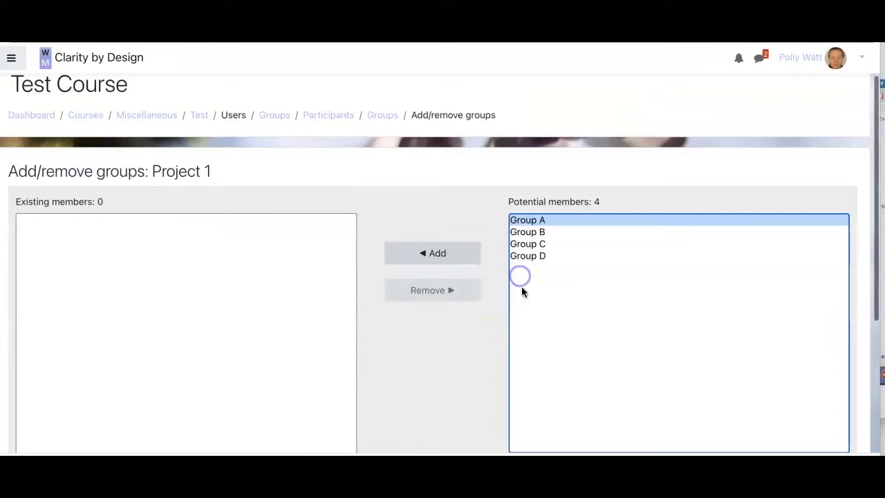
{"action": "left_click", "coordinate": [533, 232], "text": "shift"}
{"action": "left_click", "coordinate": [536, 244], "text": "shift"}
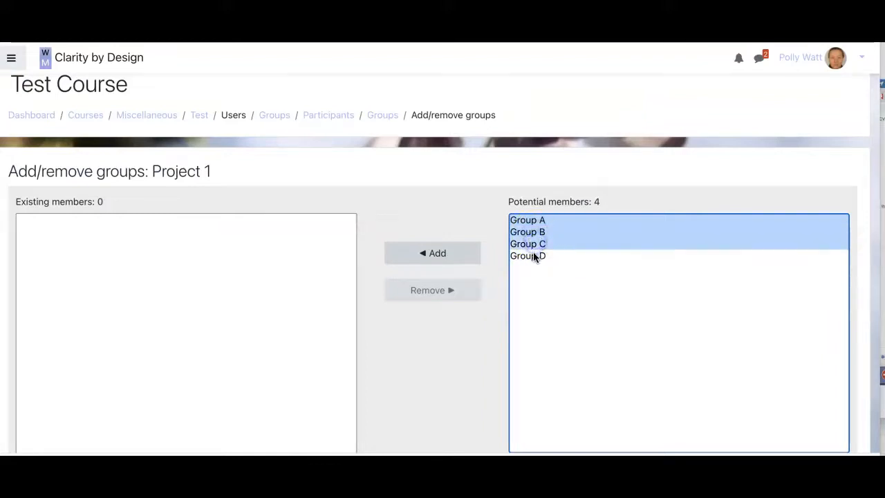
{"action": "left_click", "coordinate": [537, 256], "text": "shift"}
{"action": "left_click", "coordinate": [431, 255]}
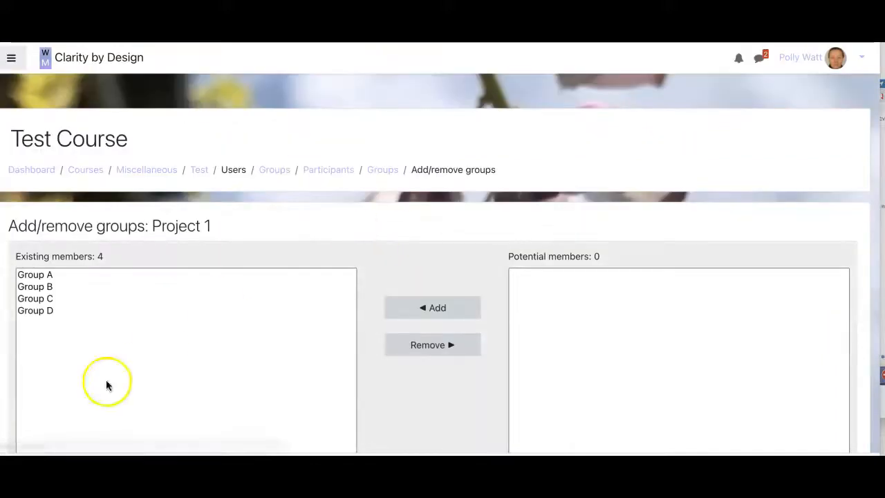
{"action": "scroll", "coordinate": [175, 327], "scroll_direction": "down", "scroll_amount": 3}
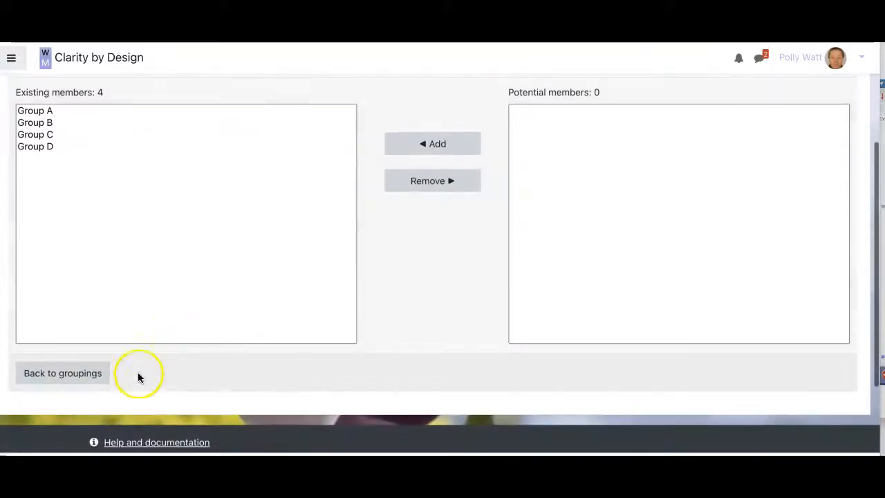
{"action": "scroll", "coordinate": [140, 392], "scroll_direction": "up", "scroll_amount": 2}
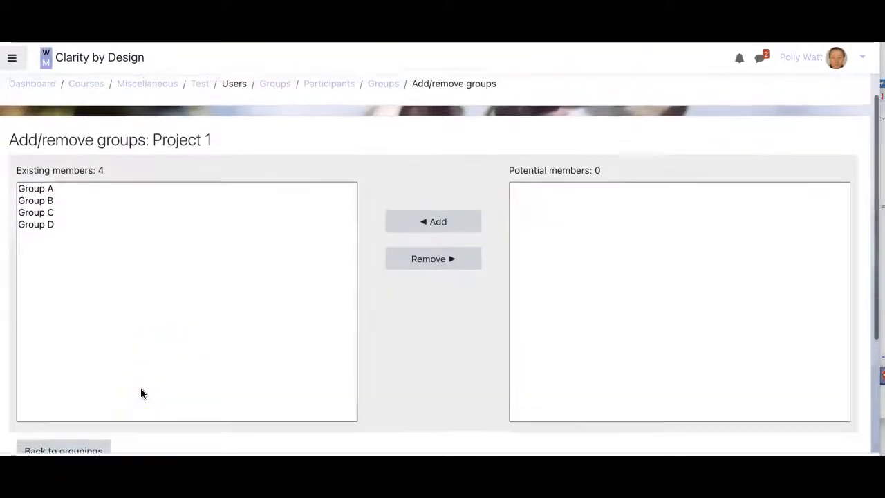
{"action": "scroll", "coordinate": [141, 393], "scroll_direction": "down", "scroll_amount": 1}
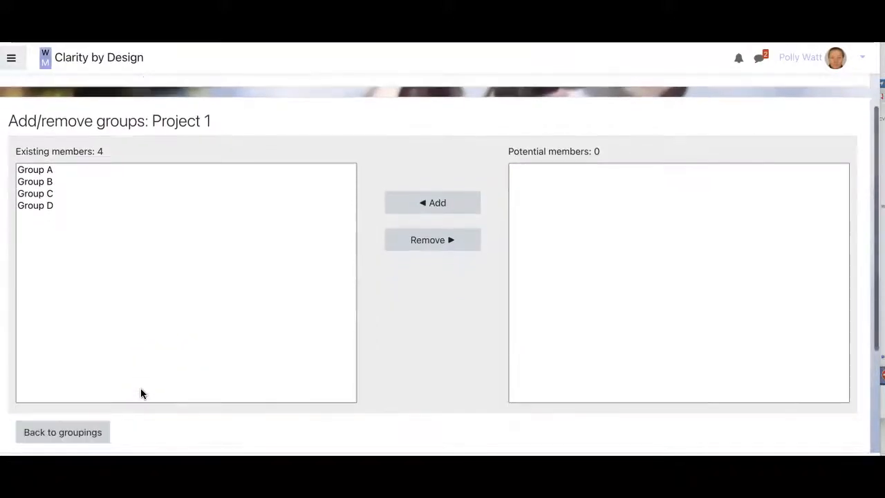
{"action": "scroll", "coordinate": [141, 394], "scroll_direction": "down", "scroll_amount": 1}
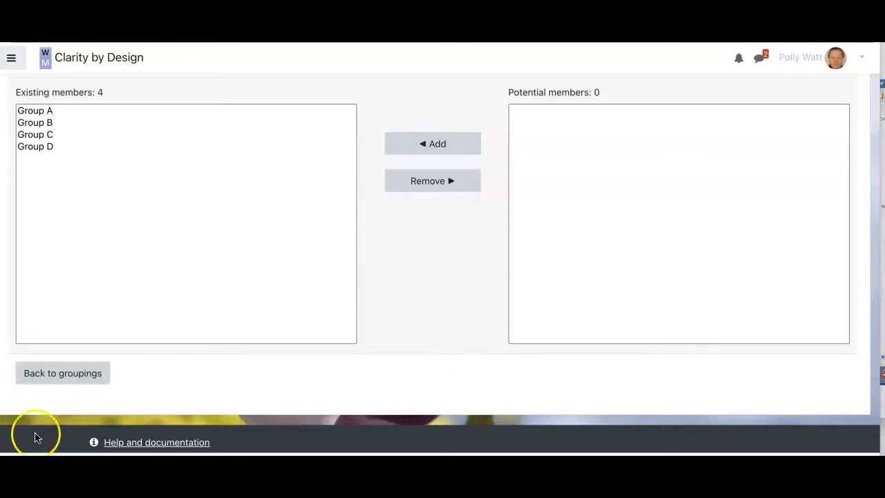
{"action": "left_click", "coordinate": [69, 372]}
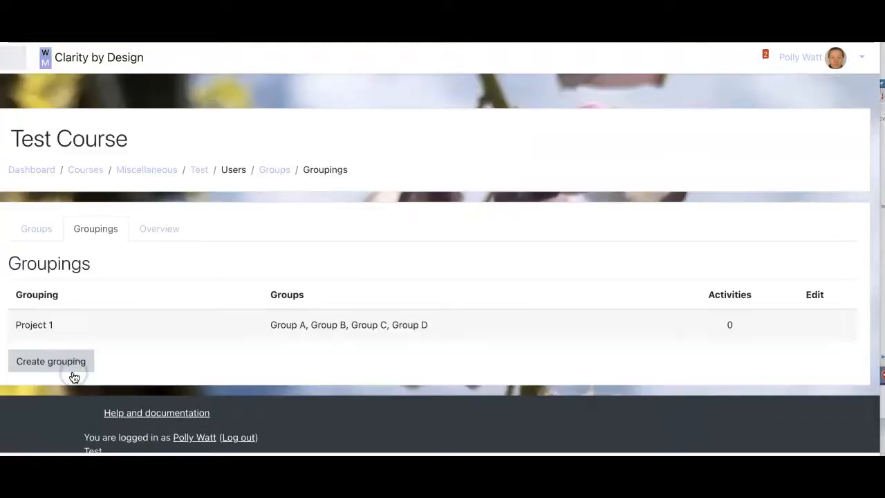
Step: Manually create a course group named "Group 1" and save it with the other settings left at their defaults
{"action": "left_click", "coordinate": [38, 216]}
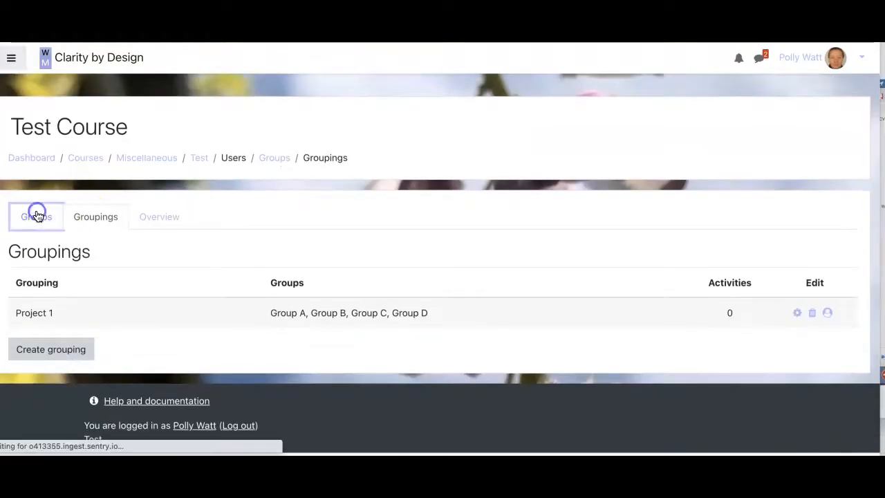
{"action": "scroll", "coordinate": [38, 214], "scroll_direction": "down", "scroll_amount": 5}
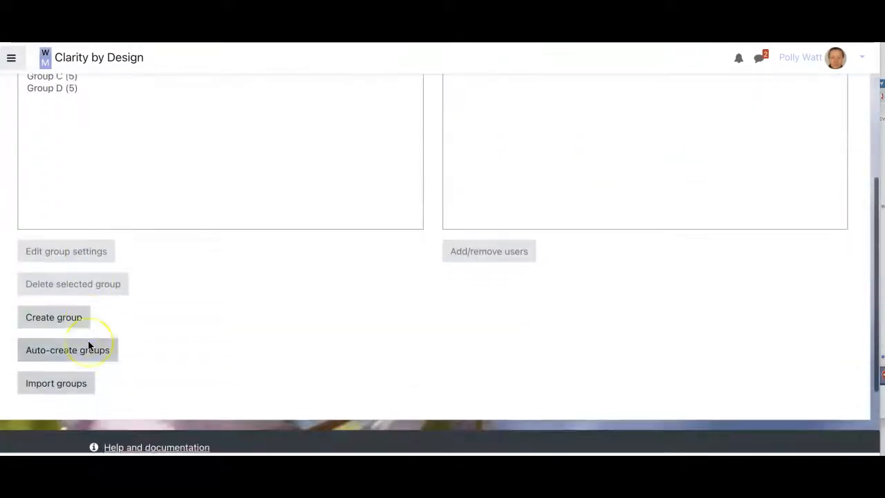
{"action": "scroll", "coordinate": [87, 345], "scroll_direction": "down", "scroll_amount": 1}
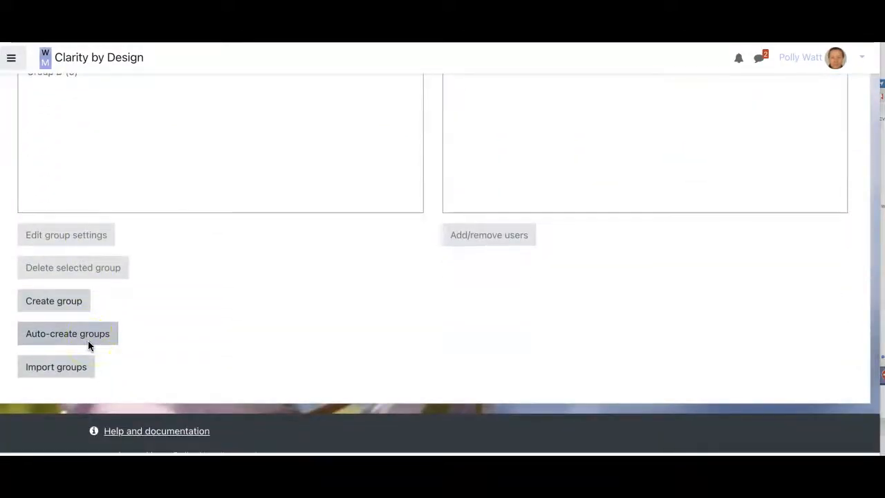
{"action": "left_click", "coordinate": [65, 303]}
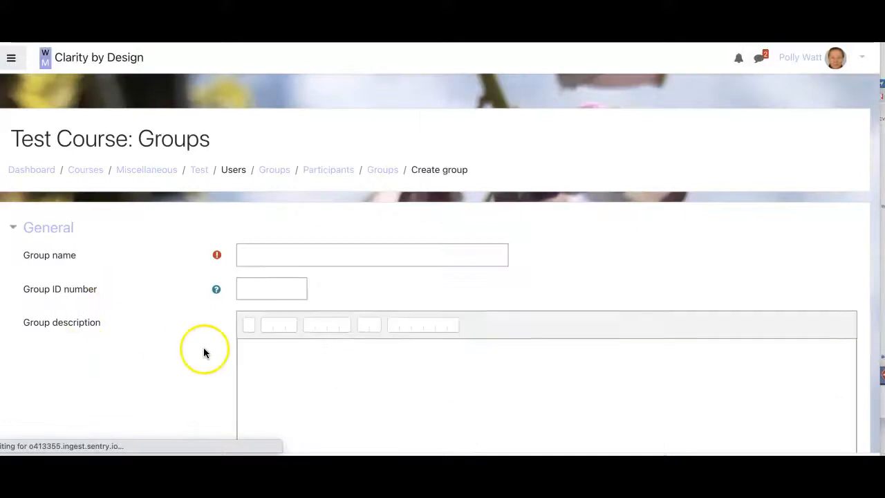
{"action": "scroll", "coordinate": [228, 304], "scroll_direction": "down", "scroll_amount": 2}
{"action": "scroll", "coordinate": [270, 221], "scroll_direction": "down", "scroll_amount": 1}
{"action": "left_click", "coordinate": [272, 191]}
{"action": "type", "text": "Group 1"}
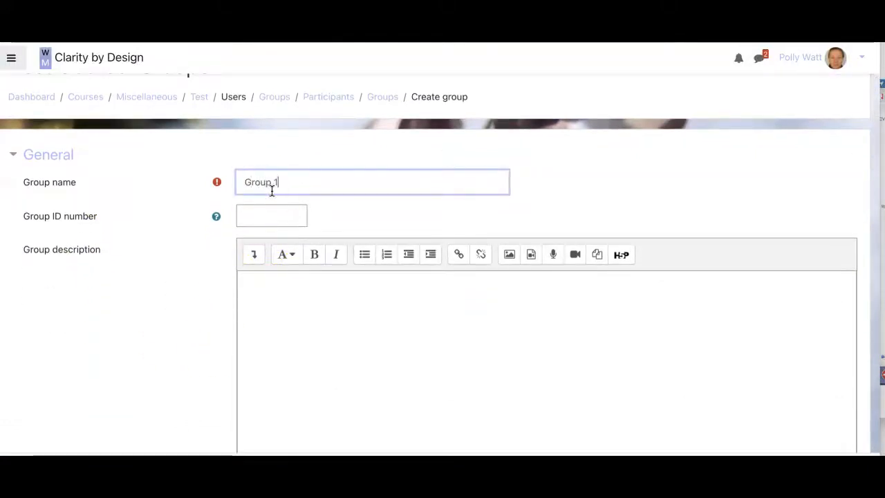
{"action": "scroll", "coordinate": [271, 191], "scroll_direction": "down", "scroll_amount": 6}
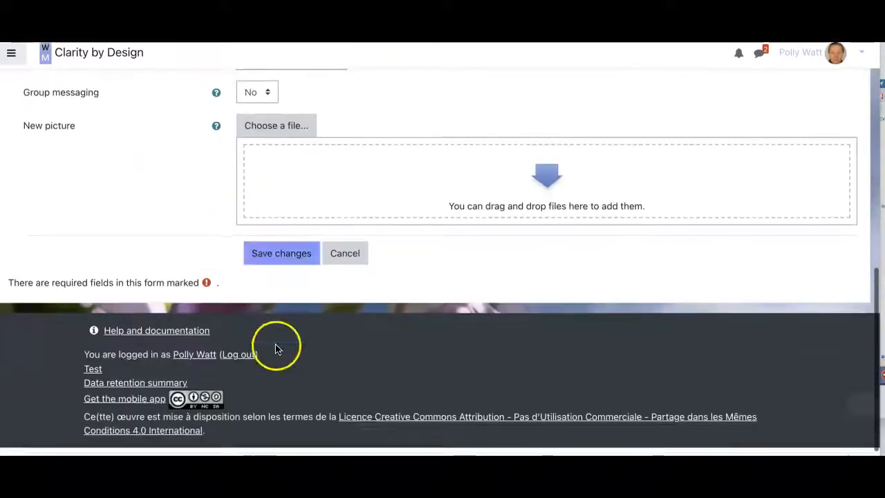
{"action": "left_click", "coordinate": [278, 255]}
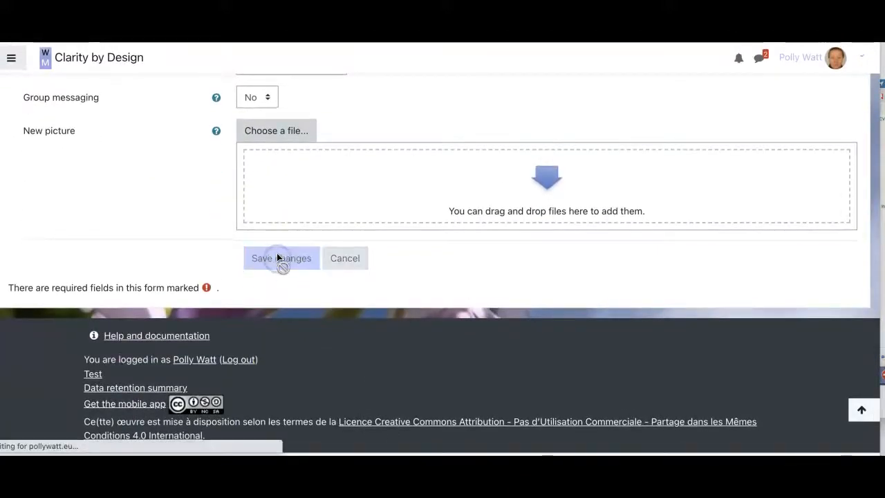
Step: Create another empty group named "Group 2" and save it
{"action": "scroll", "coordinate": [149, 283], "scroll_direction": "down", "scroll_amount": 5}
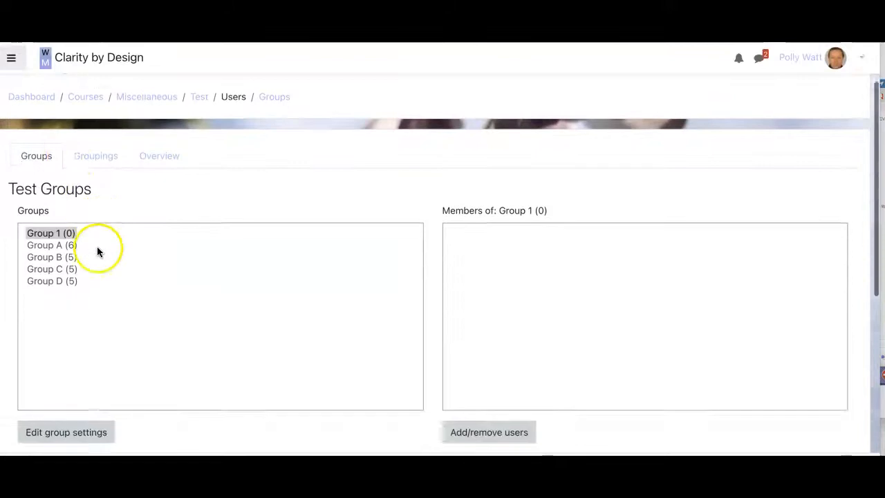
{"action": "left_click", "coordinate": [65, 384]}
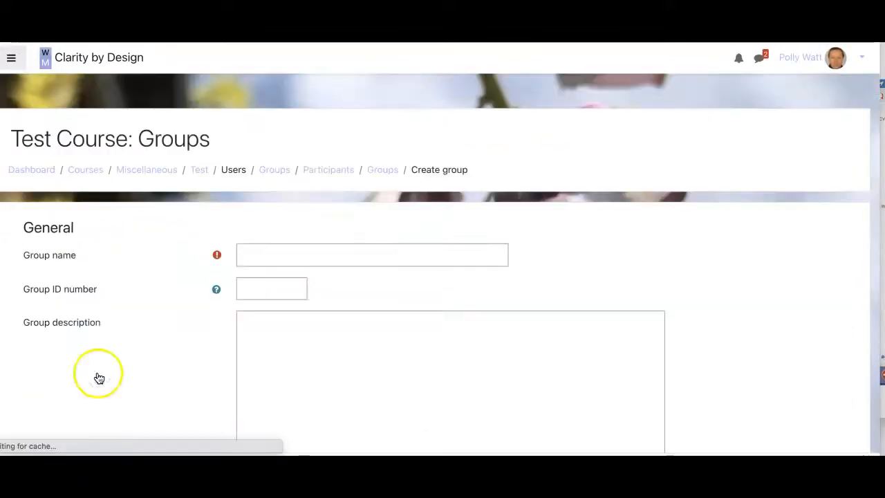
{"action": "left_click", "coordinate": [253, 227]}
{"action": "type", "text": "grou"}
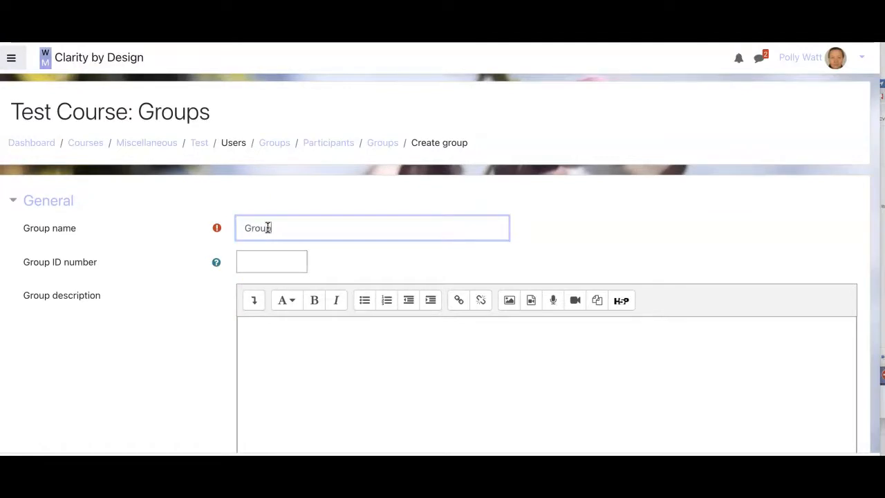
{"action": "type", "text": "p 2"}
{"action": "scroll", "coordinate": [267, 228], "scroll_direction": "down", "scroll_amount": 10}
{"action": "left_click", "coordinate": [276, 310]}
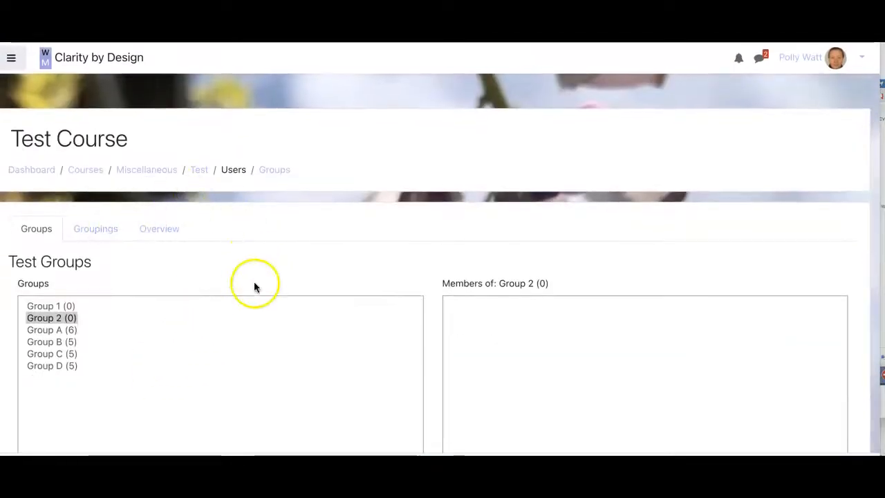
Step: Create a third empty group named "Group 3" and save it
{"action": "scroll", "coordinate": [254, 281], "scroll_direction": "down", "scroll_amount": 2}
{"action": "left_click", "coordinate": [58, 439]}
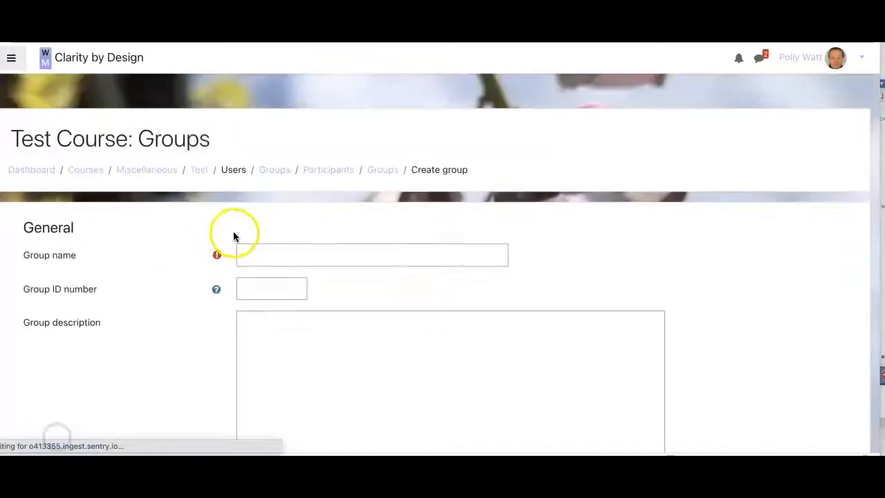
{"action": "left_click", "coordinate": [272, 252]}
{"action": "type", "text": "Group"}
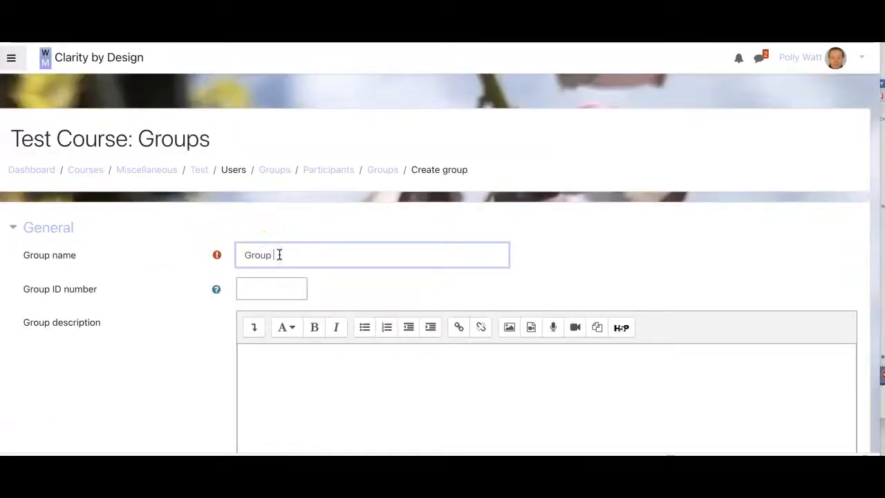
{"action": "scroll", "coordinate": [278, 254], "scroll_direction": "down", "scroll_amount": 10}
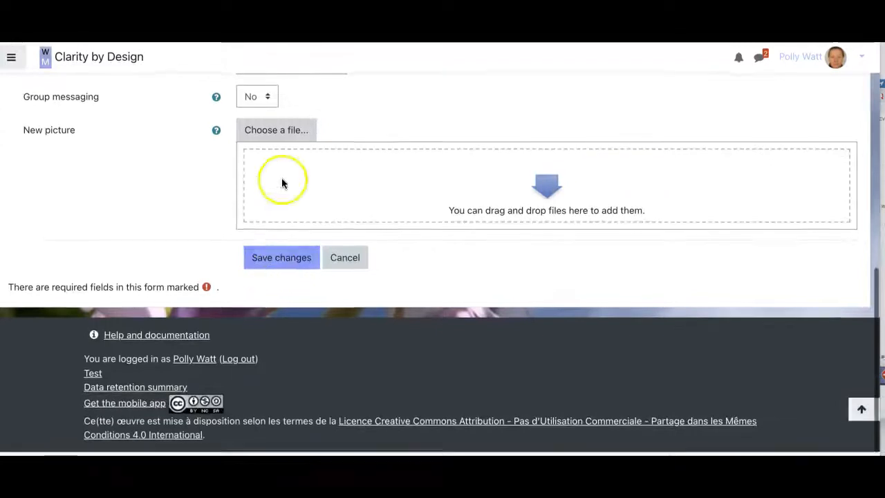
{"action": "left_click", "coordinate": [284, 258]}
Step: Create a fourth empty group named "Group 4" and save it
{"action": "scroll", "coordinate": [251, 287], "scroll_direction": "down", "scroll_amount": 1}
{"action": "scroll", "coordinate": [207, 231], "scroll_direction": "up", "scroll_amount": 1}
{"action": "scroll", "coordinate": [207, 163], "scroll_direction": "down", "scroll_amount": 1}
{"action": "scroll", "coordinate": [90, 422], "scroll_direction": "down", "scroll_amount": 2}
{"action": "left_click", "coordinate": [57, 366]}
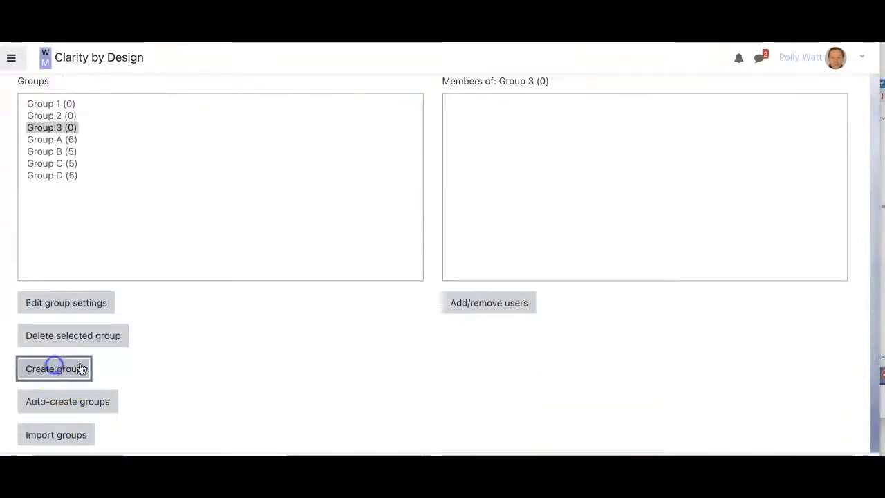
{"action": "left_click", "coordinate": [262, 255]}
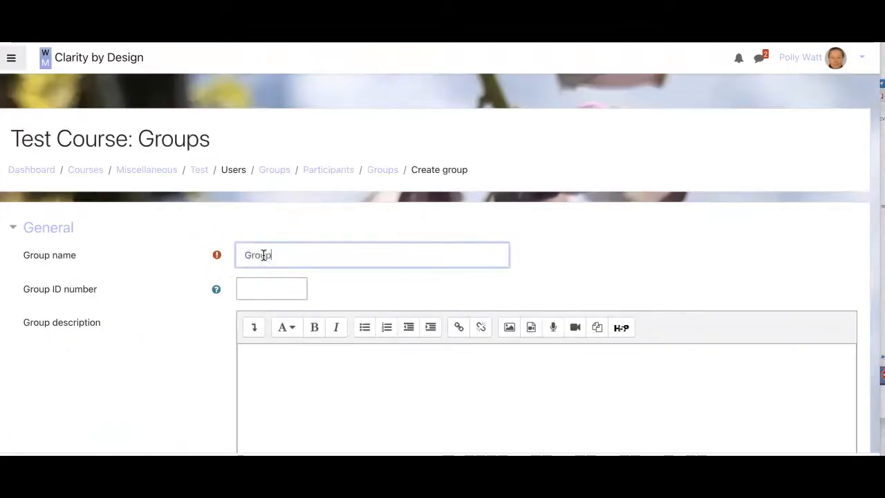
{"action": "scroll", "coordinate": [263, 255], "scroll_direction": "down", "scroll_amount": 5}
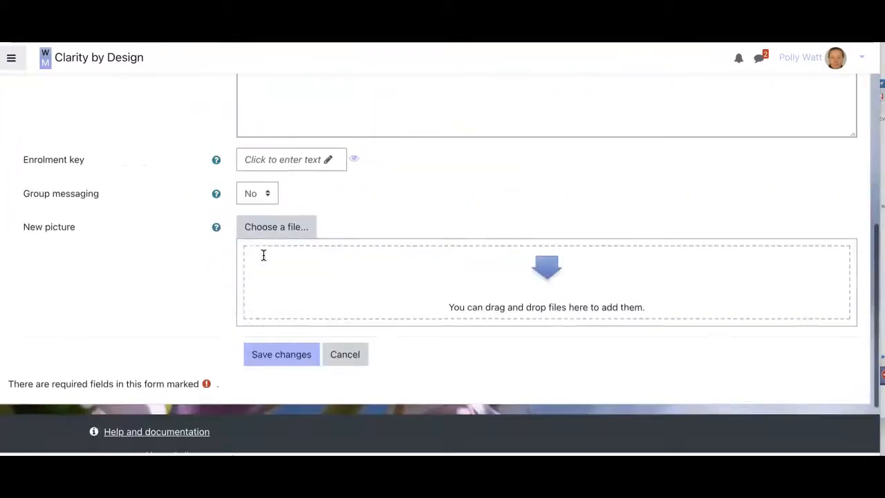
{"action": "left_click", "coordinate": [286, 343]}
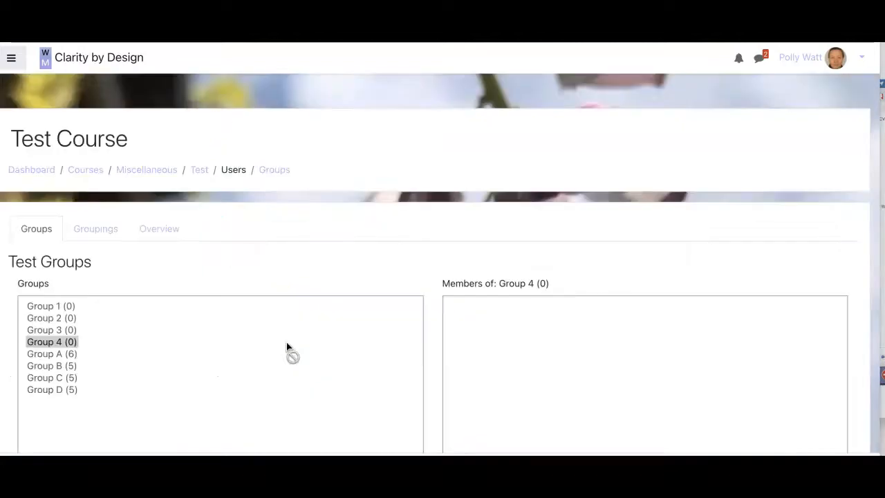
Step: Add five students from the potential members to Group 1 and return to the groups list
{"action": "scroll", "coordinate": [248, 318], "scroll_direction": "down", "scroll_amount": 1}
{"action": "left_click", "coordinate": [222, 293]}
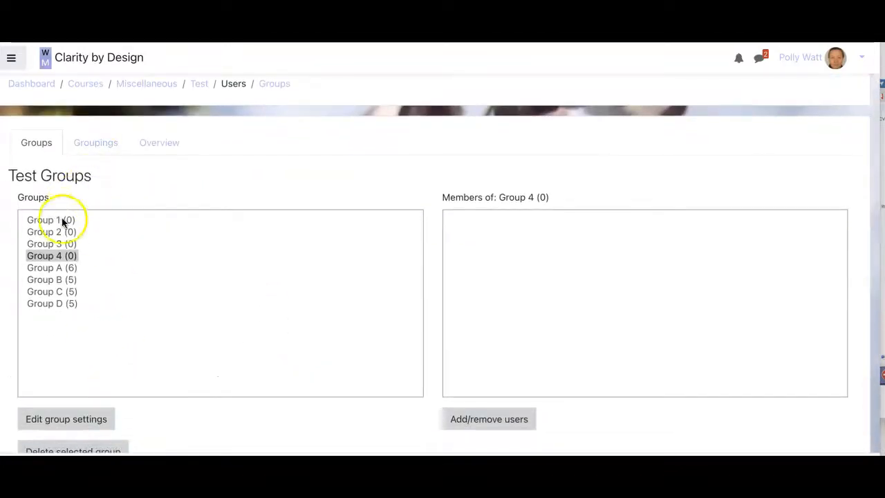
{"action": "left_click", "coordinate": [52, 220]}
{"action": "scroll", "coordinate": [418, 359], "scroll_direction": "down", "scroll_amount": 1}
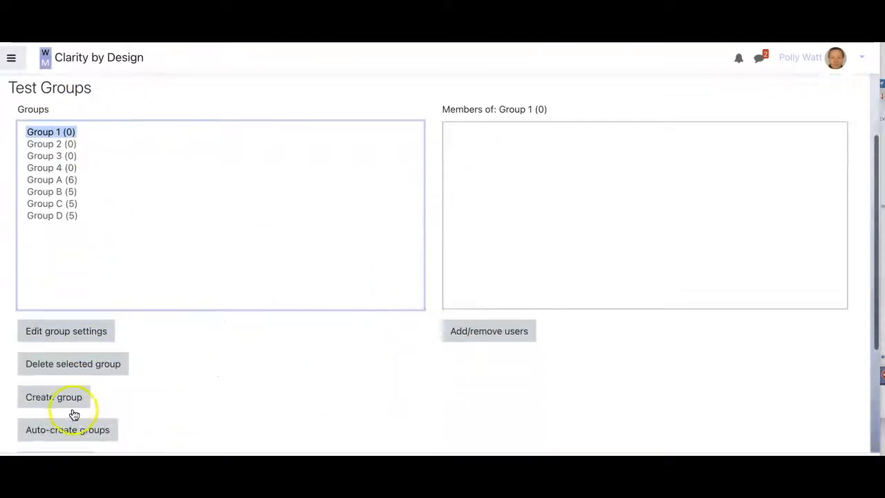
{"action": "scroll", "coordinate": [65, 374], "scroll_direction": "down", "scroll_amount": 1}
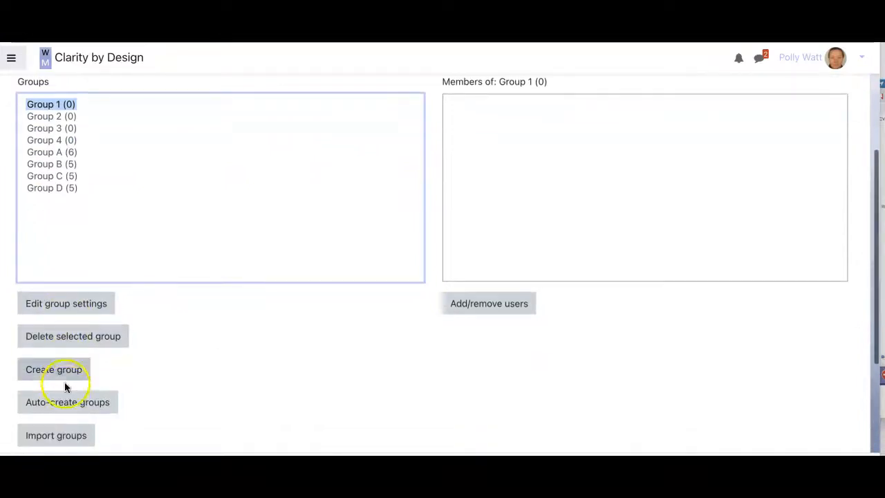
{"action": "left_click", "coordinate": [493, 305]}
{"action": "scroll", "coordinate": [487, 315], "scroll_direction": "down", "scroll_amount": 1}
{"action": "scroll", "coordinate": [509, 233], "scroll_direction": "down", "scroll_amount": 2}
{"action": "scroll", "coordinate": [511, 241], "scroll_direction": "up", "scroll_amount": 1}
{"action": "left_click_drag", "start_coordinate": [496, 198], "coordinate": [496, 242]}
{"action": "left_click", "coordinate": [382, 201]}
{"action": "scroll", "coordinate": [330, 296], "scroll_direction": "down", "scroll_amount": 3}
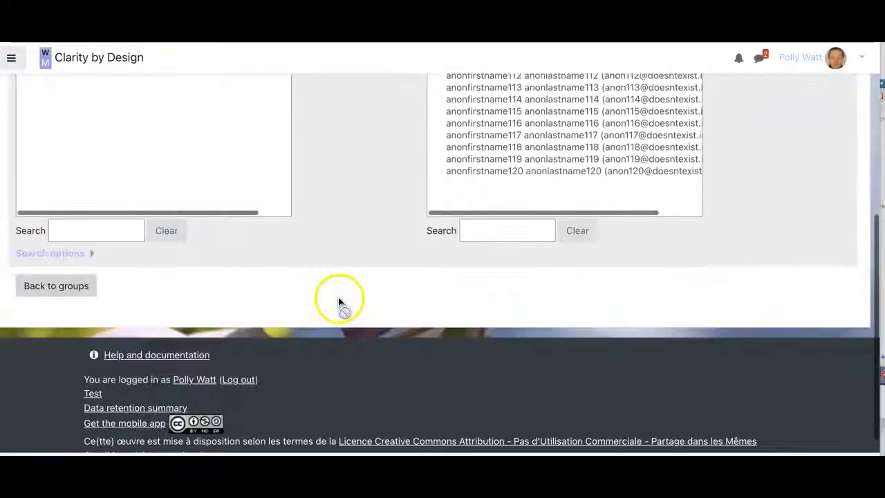
{"action": "left_click", "coordinate": [78, 292]}
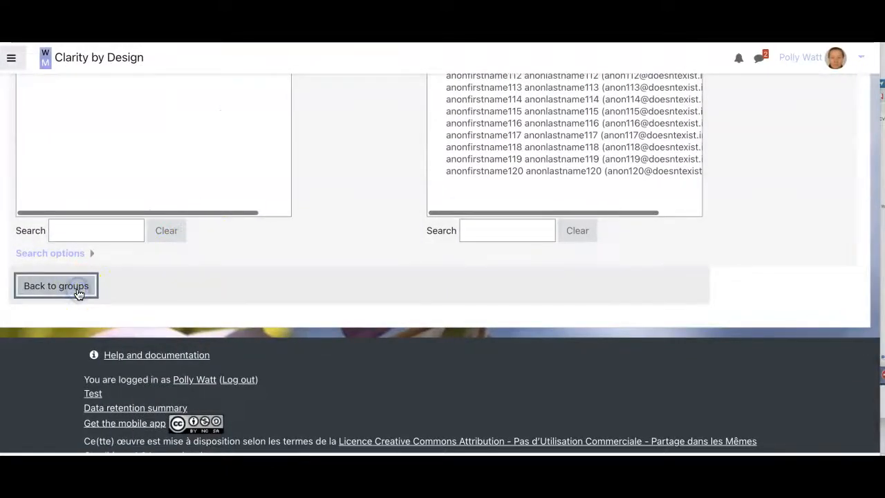
Step: Add the six consecutive students numbered 107 to 112 from the potential members to Group 2
{"action": "scroll", "coordinate": [108, 303], "scroll_direction": "down", "scroll_amount": 2}
{"action": "left_click", "coordinate": [65, 259]}
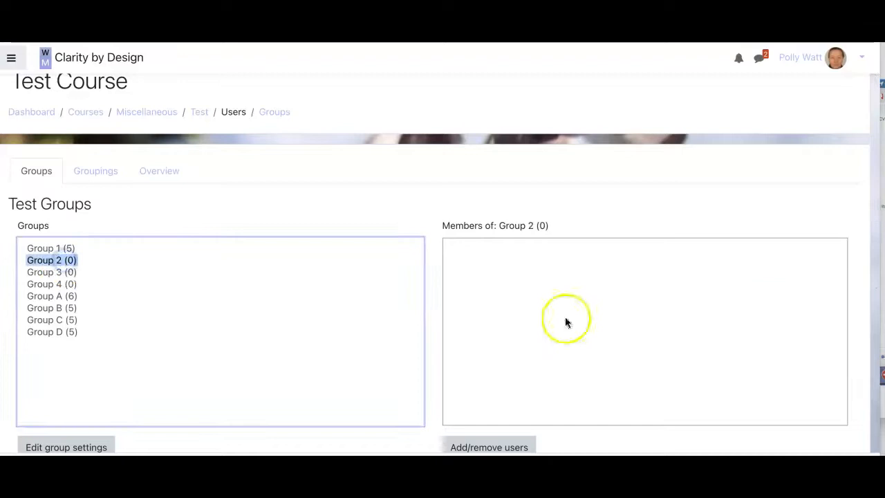
{"action": "scroll", "coordinate": [449, 345], "scroll_direction": "down", "scroll_amount": 1}
{"action": "scroll", "coordinate": [184, 395], "scroll_direction": "down", "scroll_amount": 1}
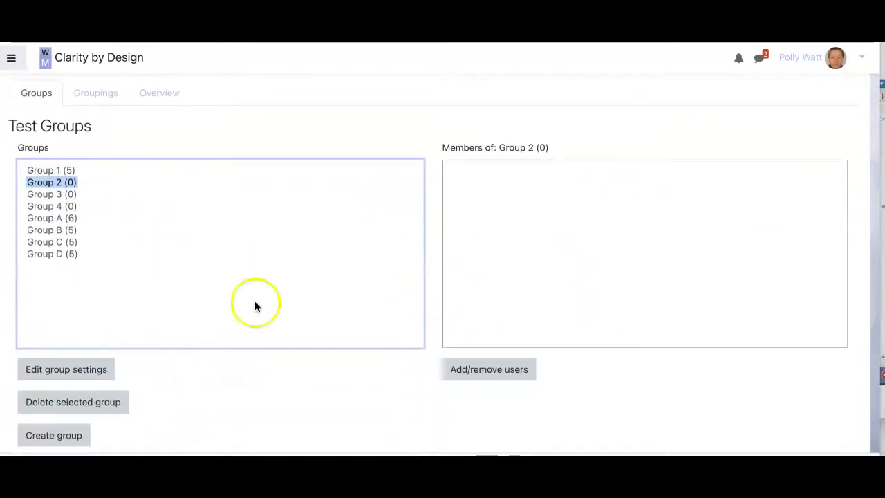
{"action": "left_click", "coordinate": [492, 369]}
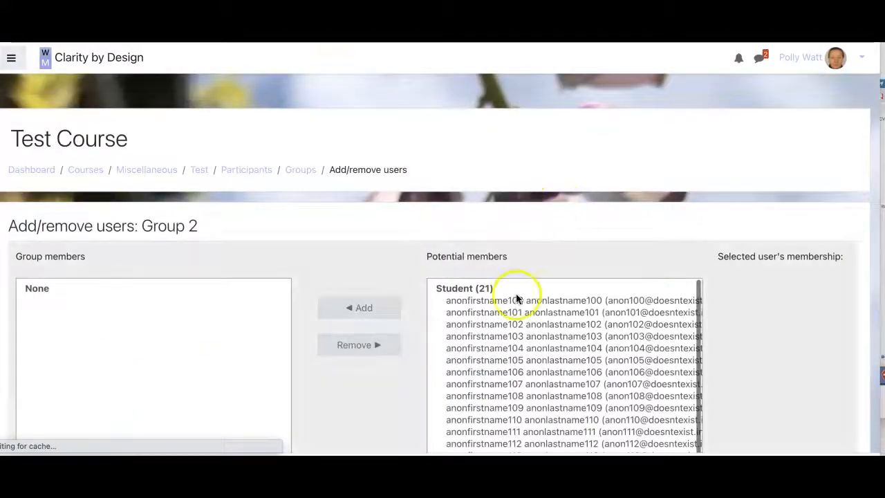
{"action": "scroll", "coordinate": [517, 299], "scroll_direction": "down", "scroll_amount": 1}
{"action": "scroll", "coordinate": [526, 284], "scroll_direction": "up", "scroll_amount": 1}
{"action": "scroll", "coordinate": [535, 254], "scroll_direction": "down", "scroll_amount": 3}
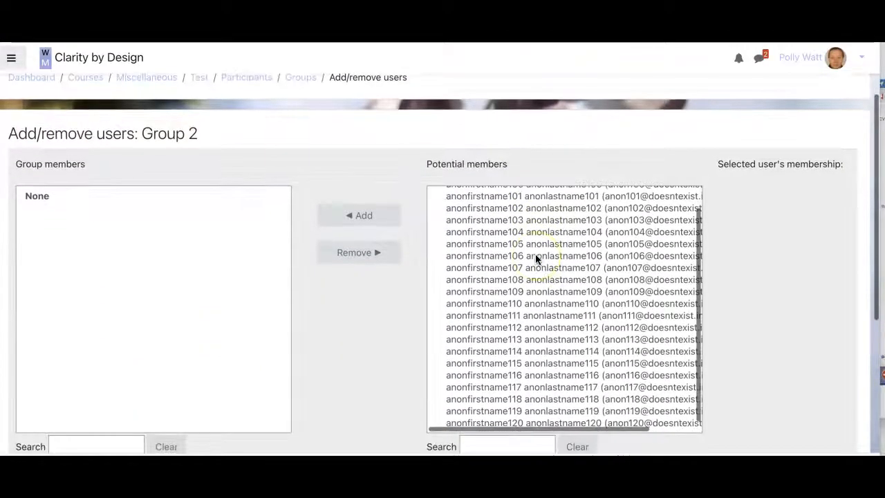
{"action": "scroll", "coordinate": [535, 254], "scroll_direction": "down", "scroll_amount": 5}
{"action": "scroll", "coordinate": [363, 319], "scroll_direction": "up", "scroll_amount": 5}
{"action": "left_click_drag", "start_coordinate": [487, 271], "coordinate": [493, 312]}
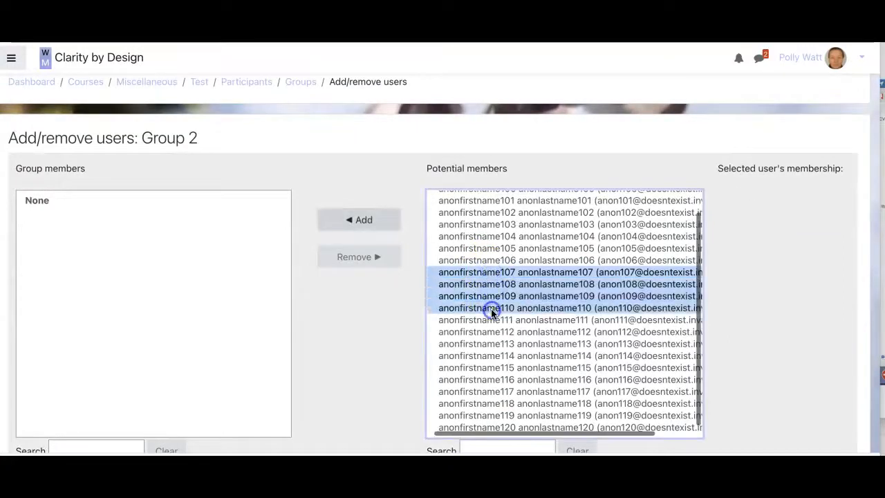
{"action": "left_click_drag", "start_coordinate": [495, 263], "coordinate": [493, 329]}
{"action": "left_click", "coordinate": [364, 220]}
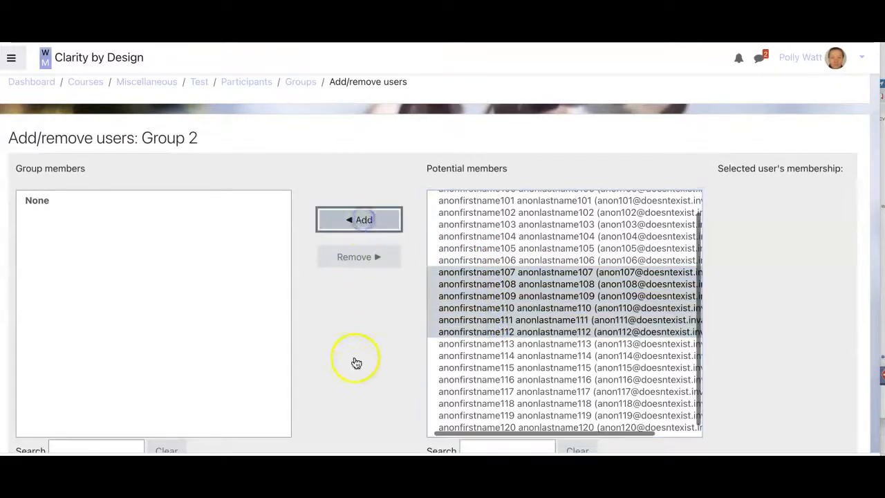
{"action": "scroll", "coordinate": [331, 356], "scroll_direction": "down", "scroll_amount": 5}
{"action": "scroll", "coordinate": [272, 330], "scroll_direction": "up", "scroll_amount": 3}
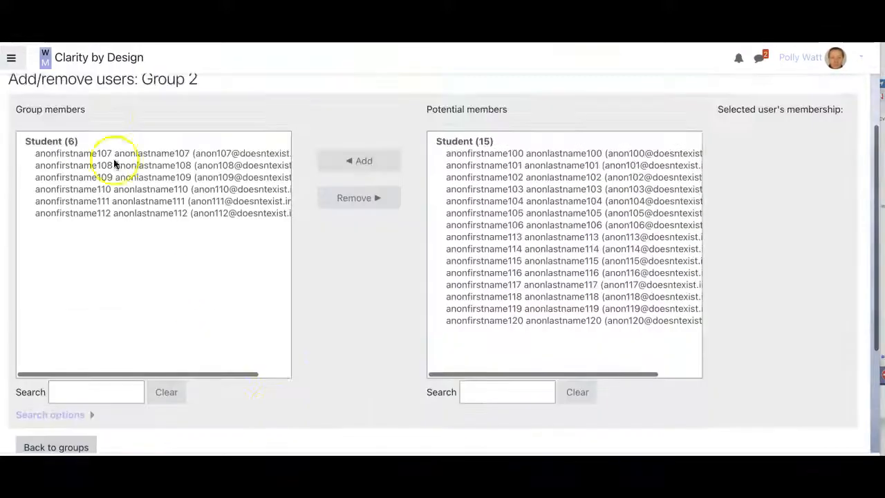
Step: Leave the group membership page for the dashboard and bring up the course overview
{"action": "scroll", "coordinate": [143, 117], "scroll_direction": "up", "scroll_amount": 3}
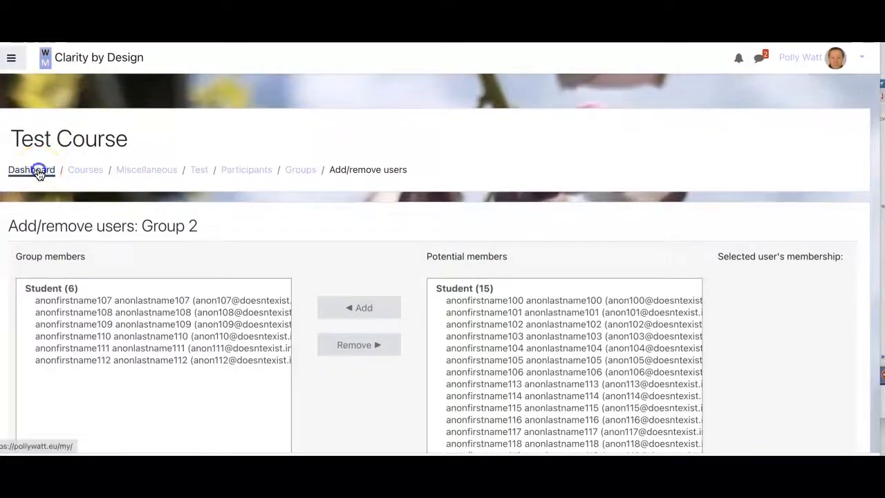
{"action": "left_click", "coordinate": [38, 173]}
{"action": "scroll", "coordinate": [39, 174], "scroll_direction": "down", "scroll_amount": 3}
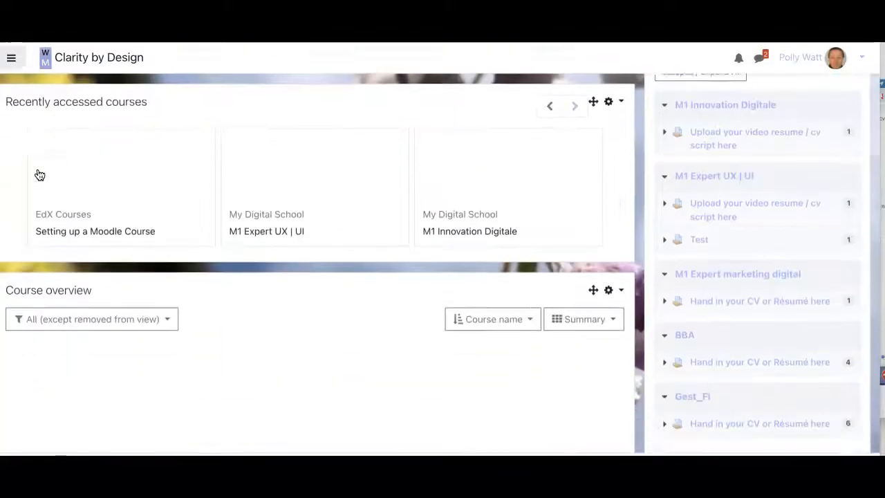
{"action": "scroll", "coordinate": [40, 174], "scroll_direction": "down", "scroll_amount": 1}
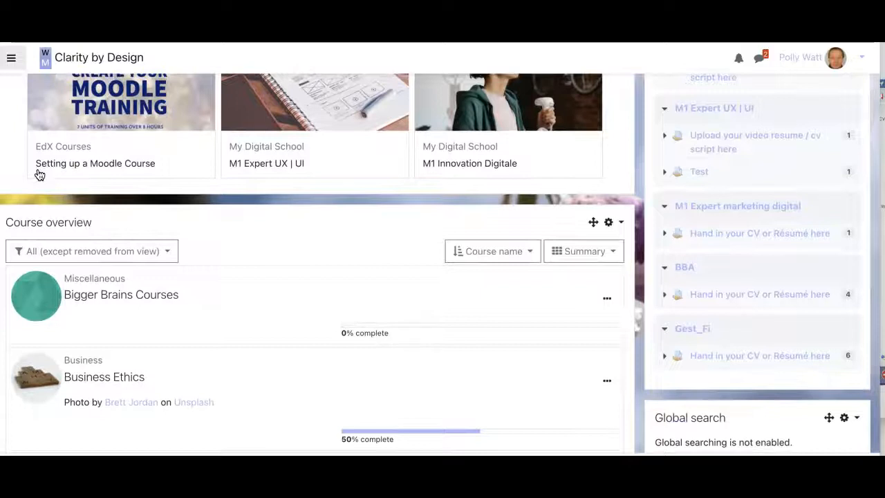